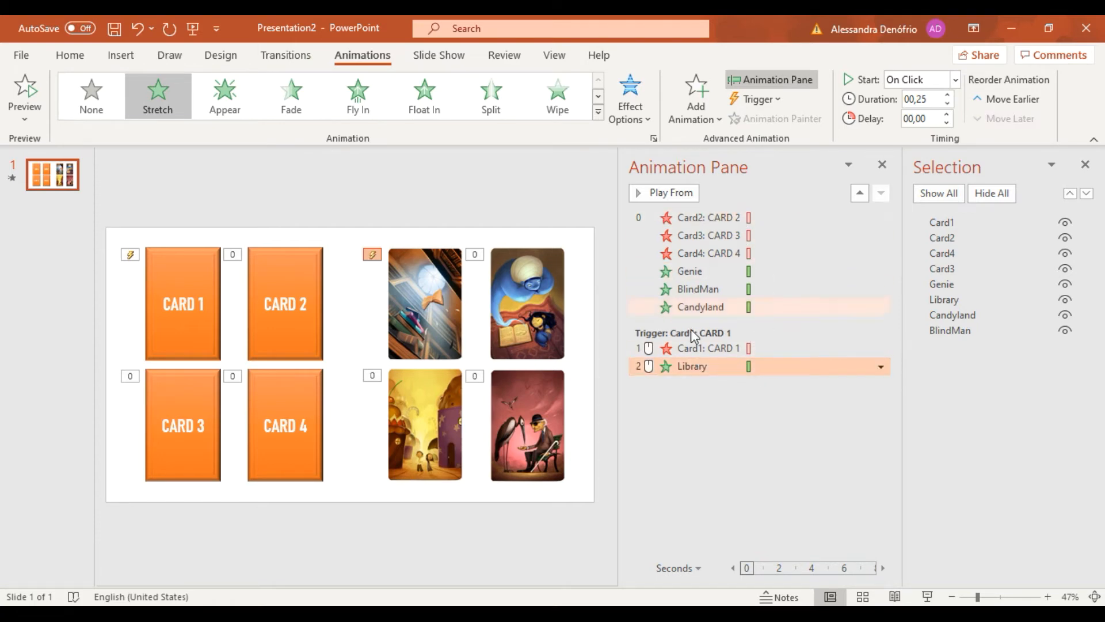
Set Card2's Collapse animation to start on click of Card2, and move the Genie animation directly beneath it under that trigger.
left_click(714, 217)
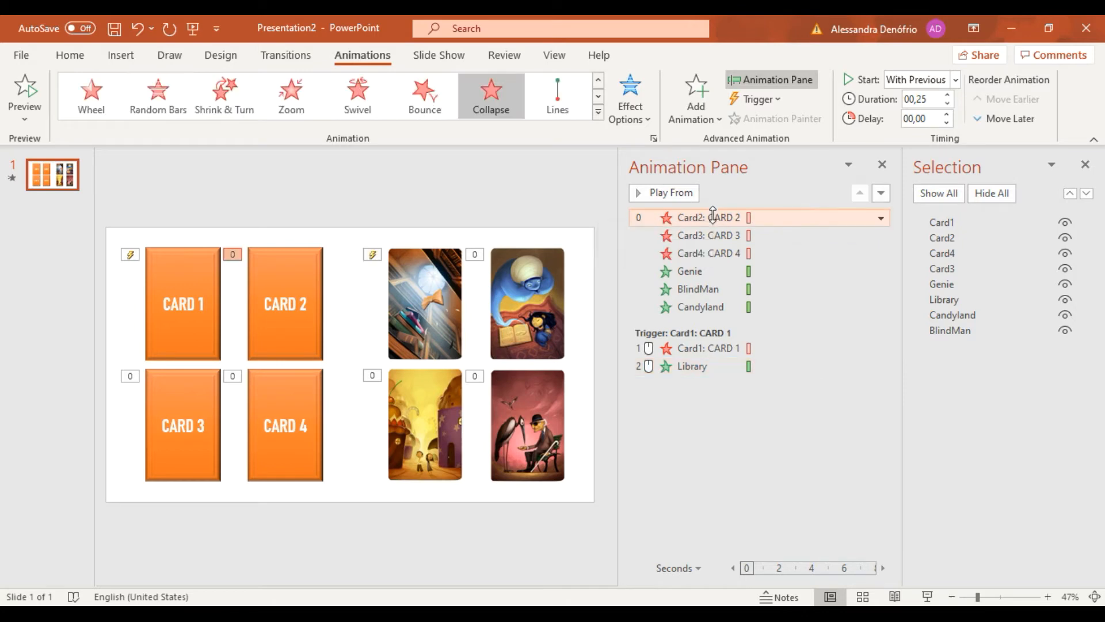
right_click(714, 218)
left_click(785, 311)
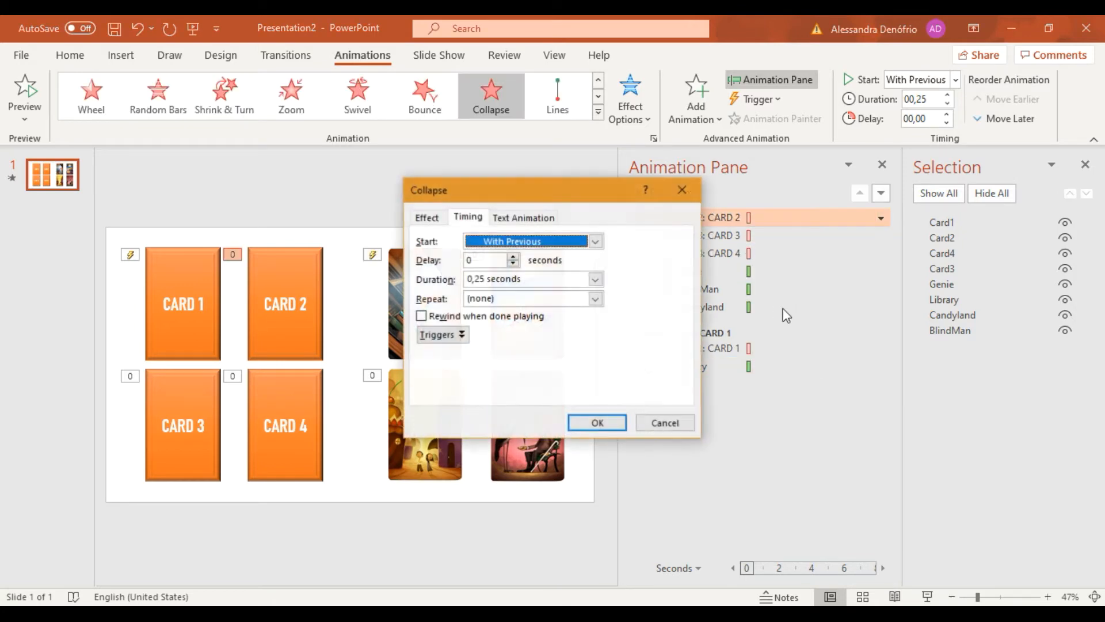
left_click(433, 335)
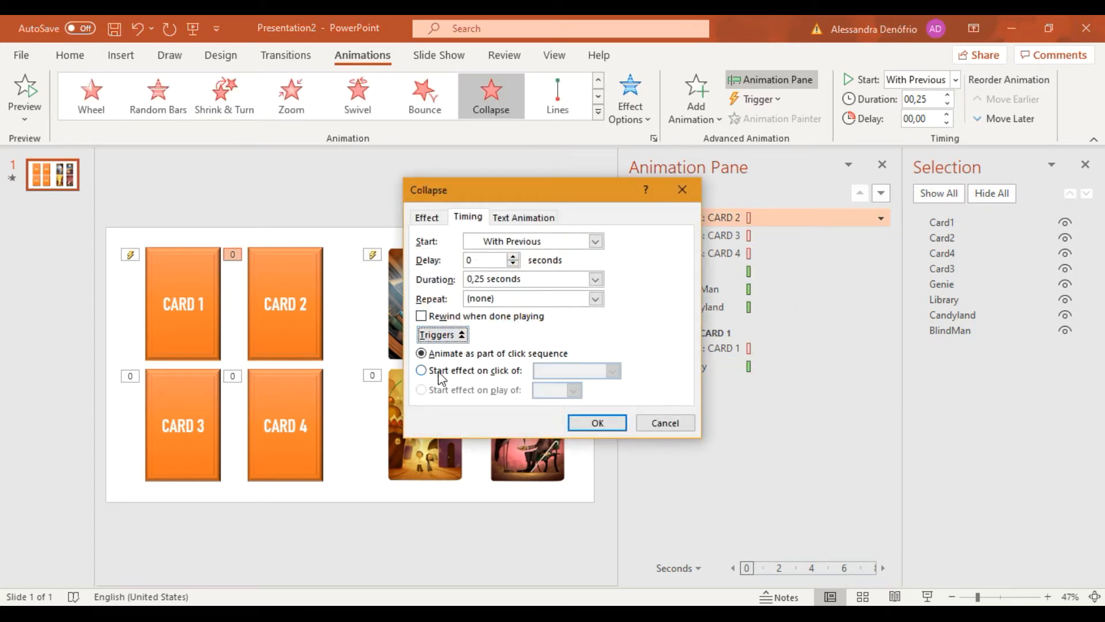
left_click(439, 371)
left_click(613, 371)
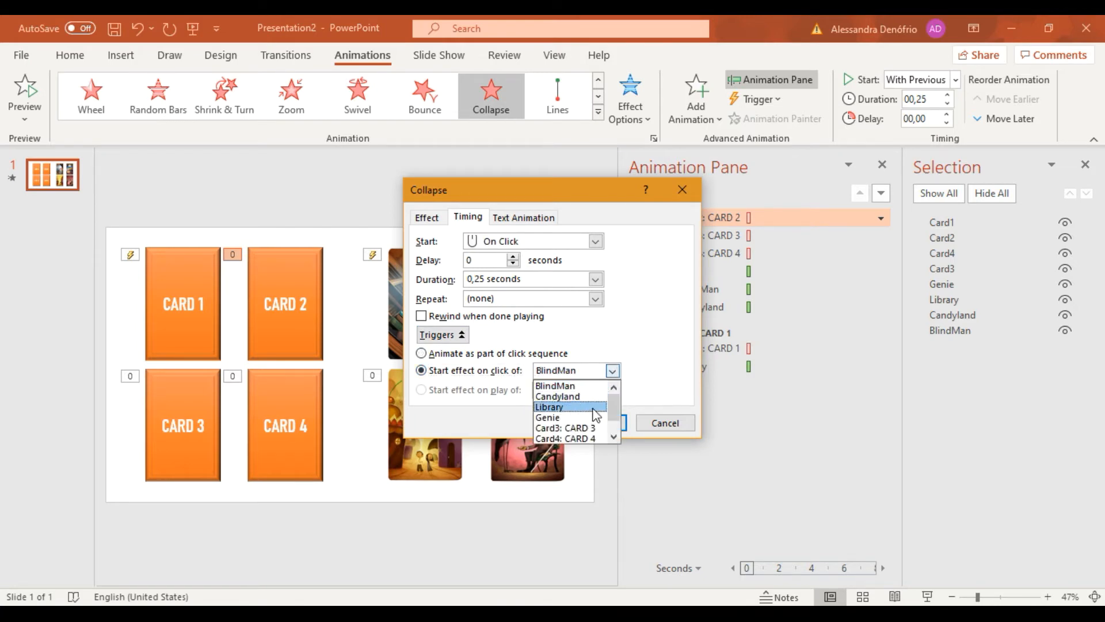
scroll(590, 429, "down", 1)
left_click(582, 427)
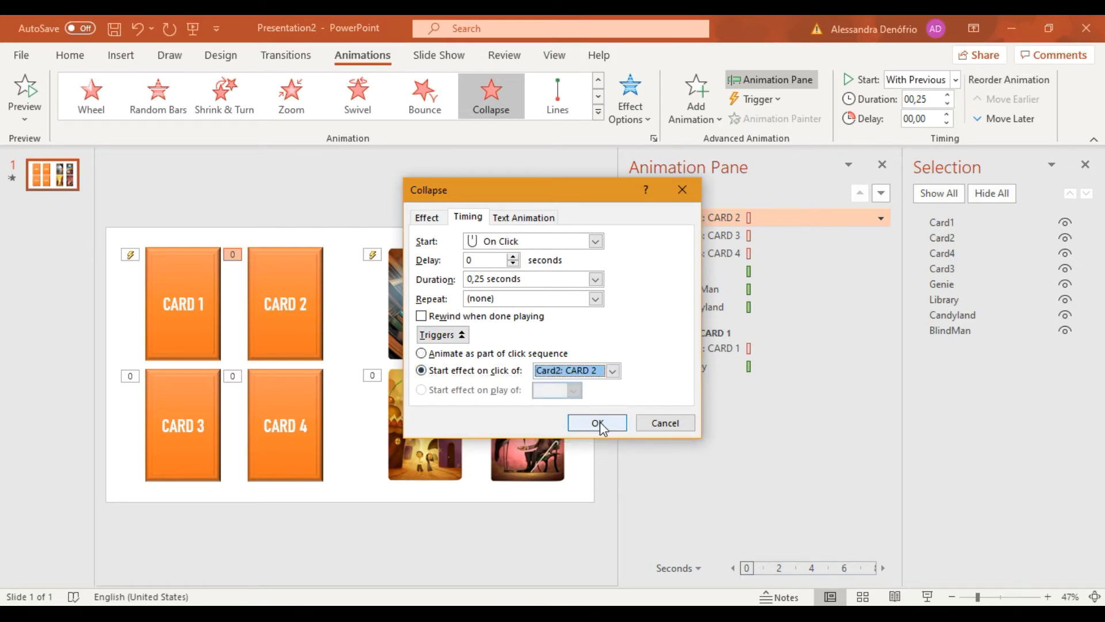
left_click(599, 426)
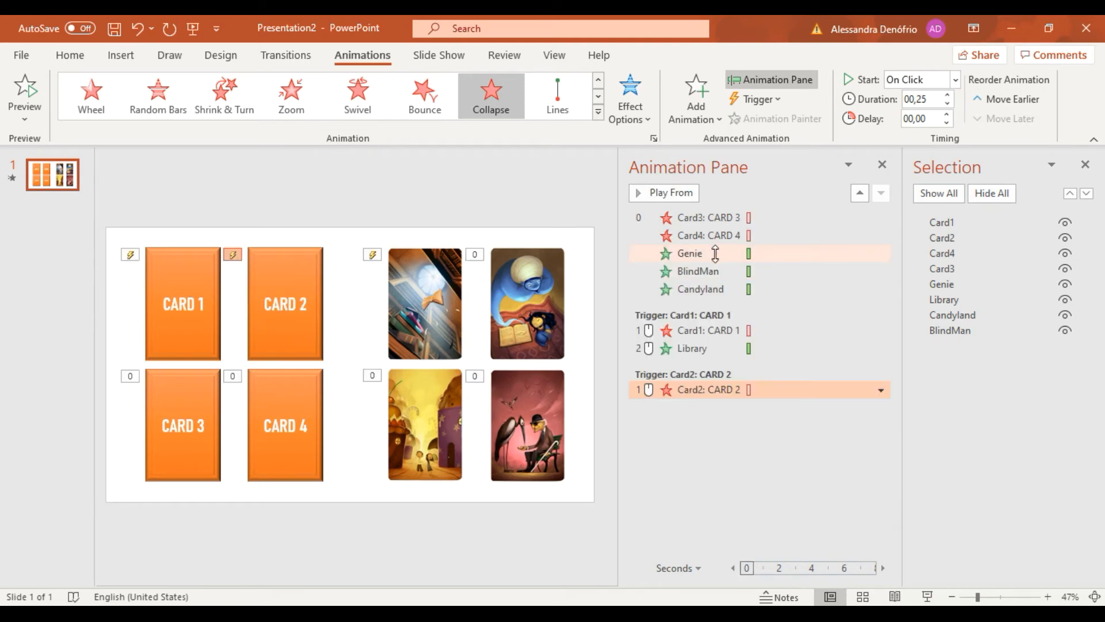
left_click_drag(691, 253, 707, 392)
Set Card3's Collapse animation to start on click of Card3, and move the Candyland animation directly beneath it under that trigger.
left_click(720, 217)
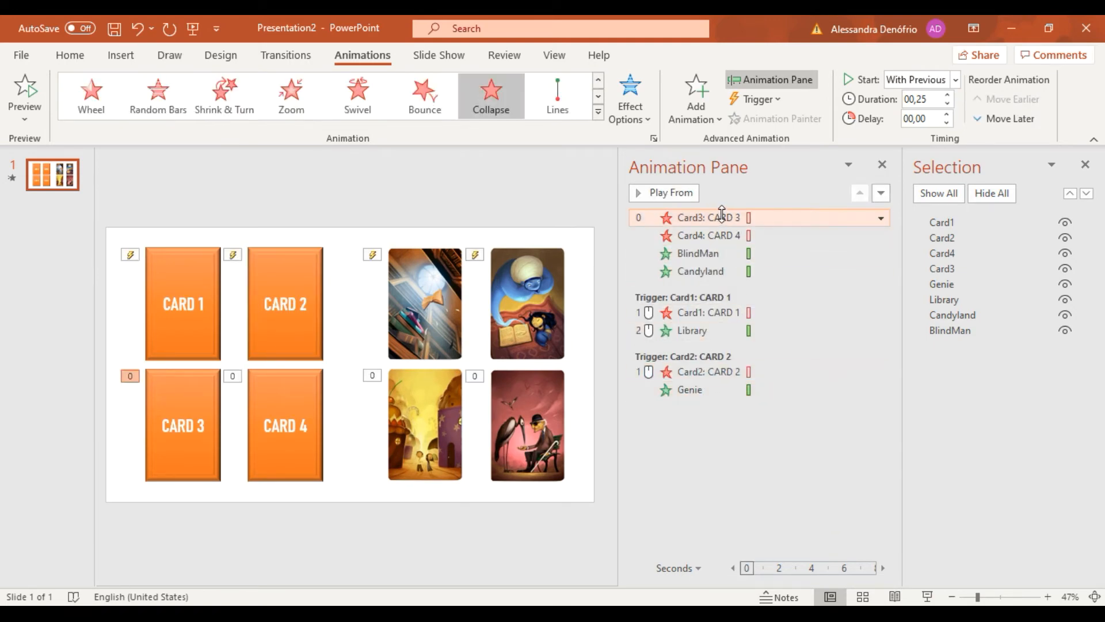
right_click(719, 217)
left_click(776, 314)
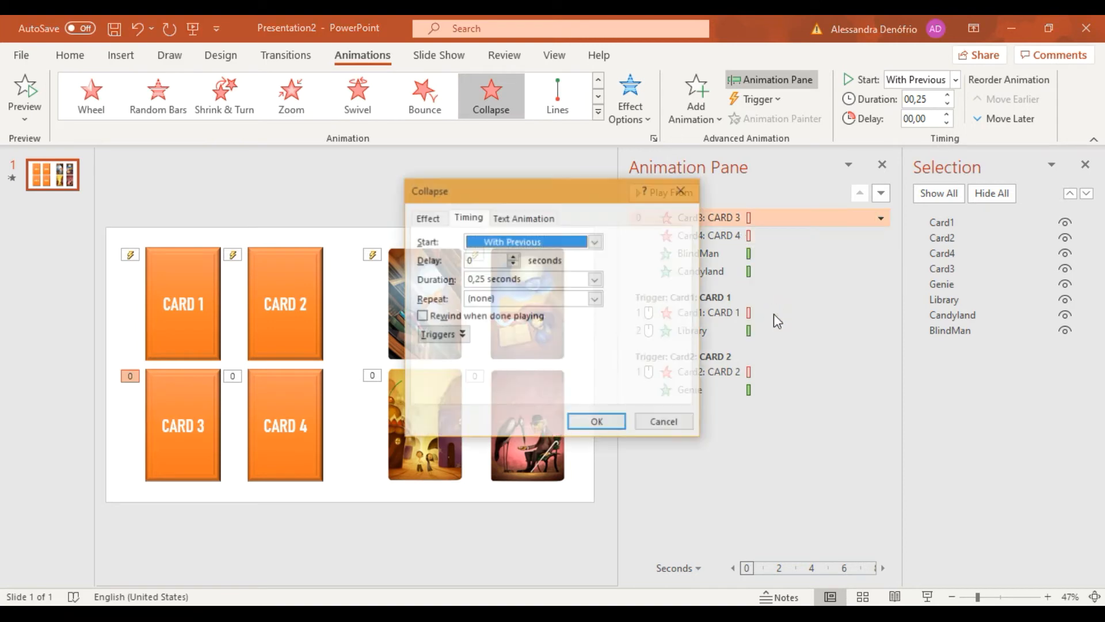
left_click(437, 334)
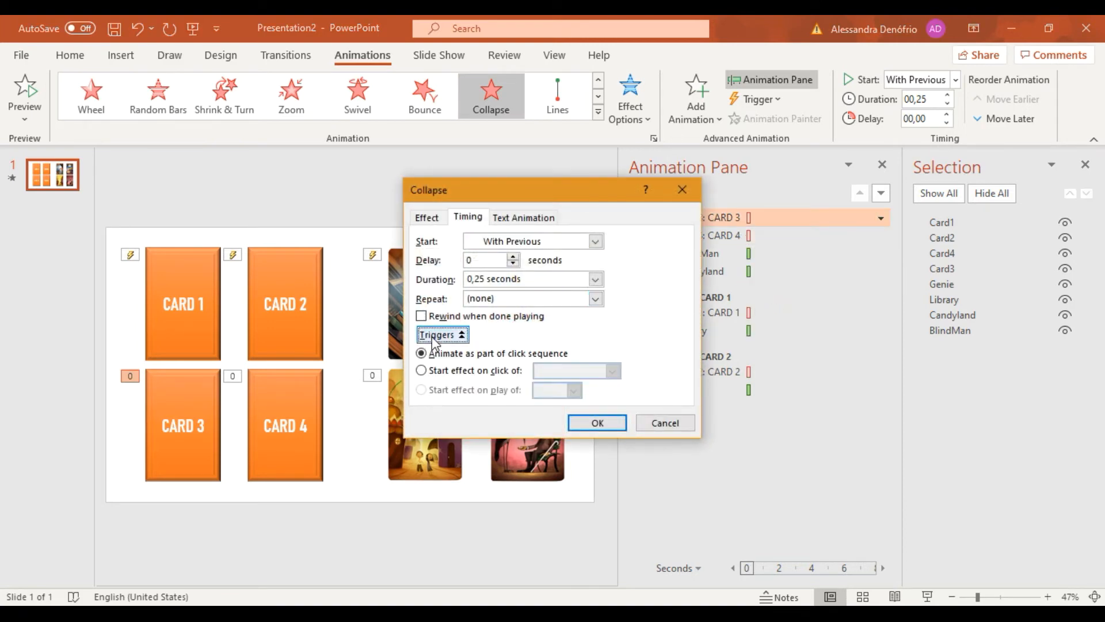
left_click(433, 370)
left_click(614, 371)
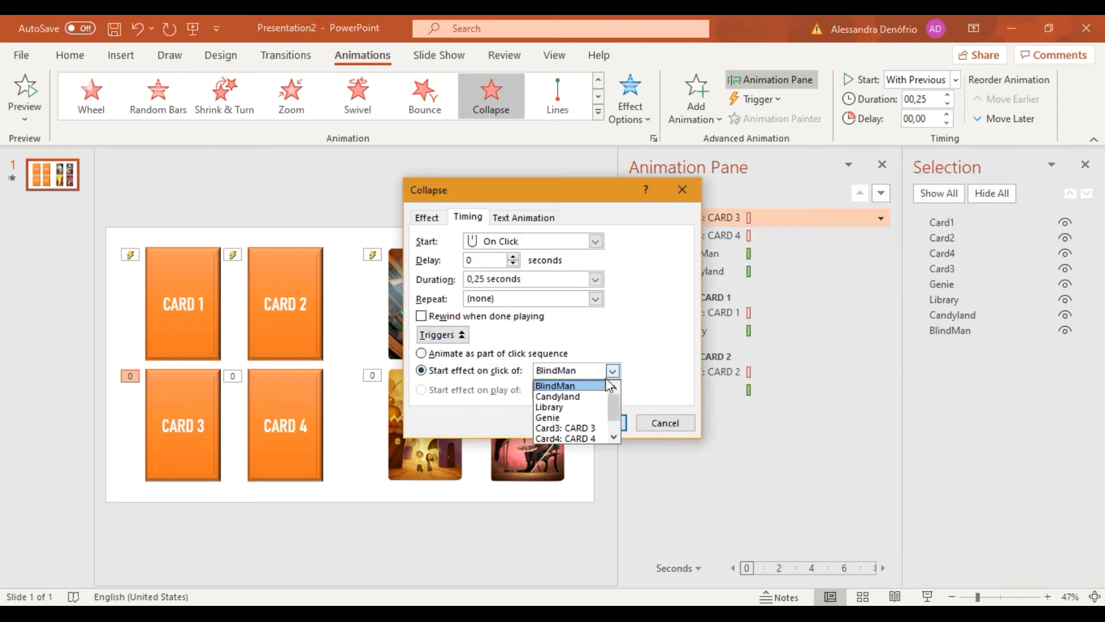
left_click(570, 428)
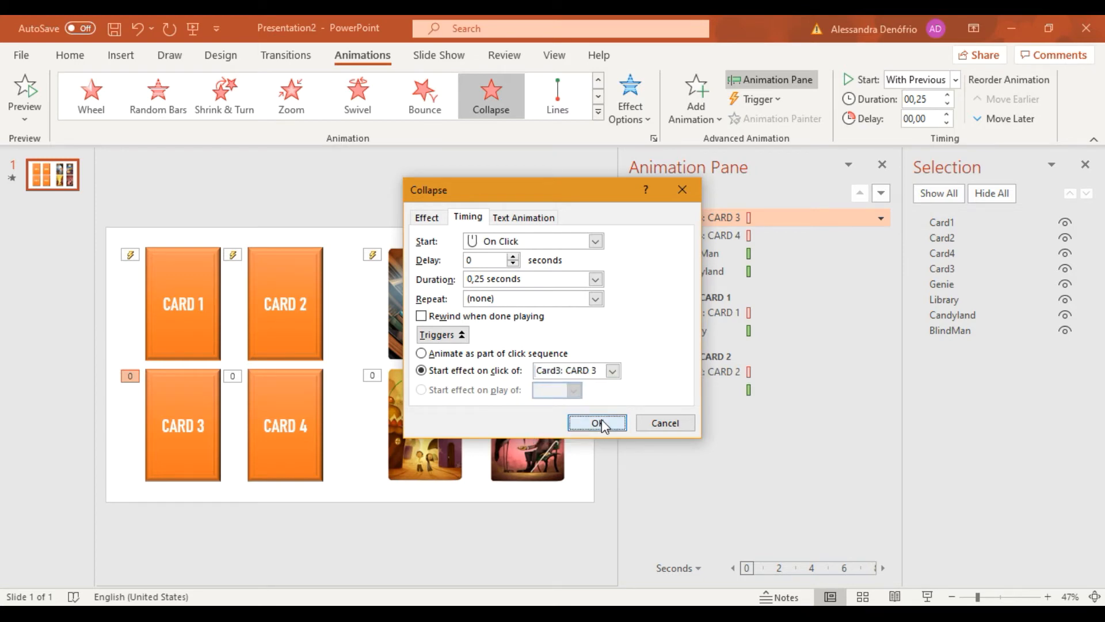
left_click(598, 423)
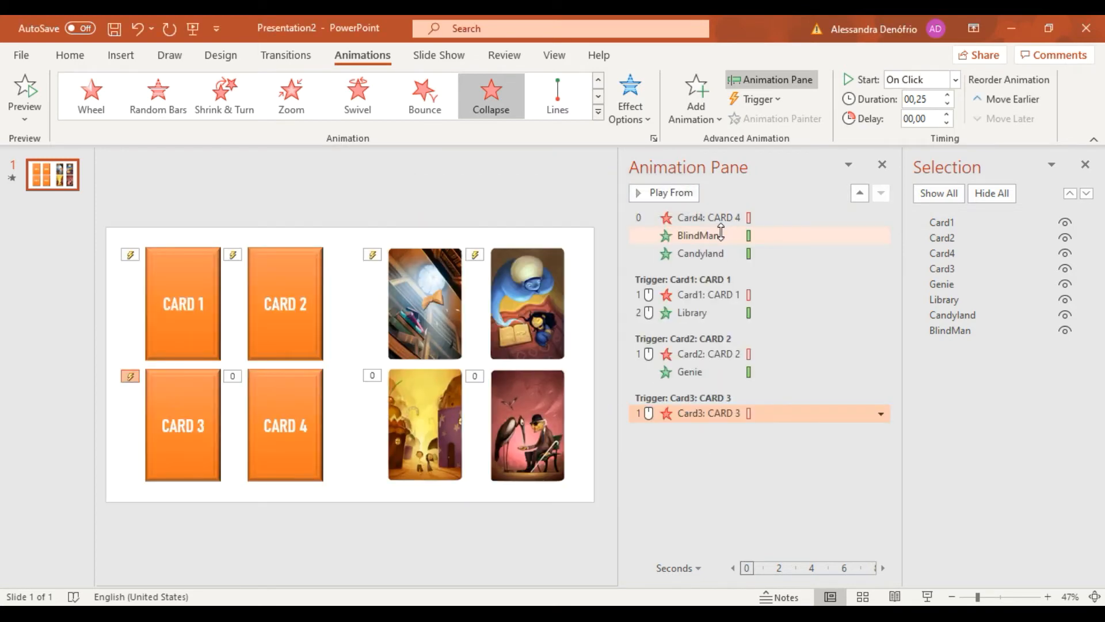
left_click_drag(721, 232, 711, 419)
Set Card4's Collapse animation to start on click of Card4, and move the BlindMan animation directly beneath it under that trigger.
left_click(722, 218)
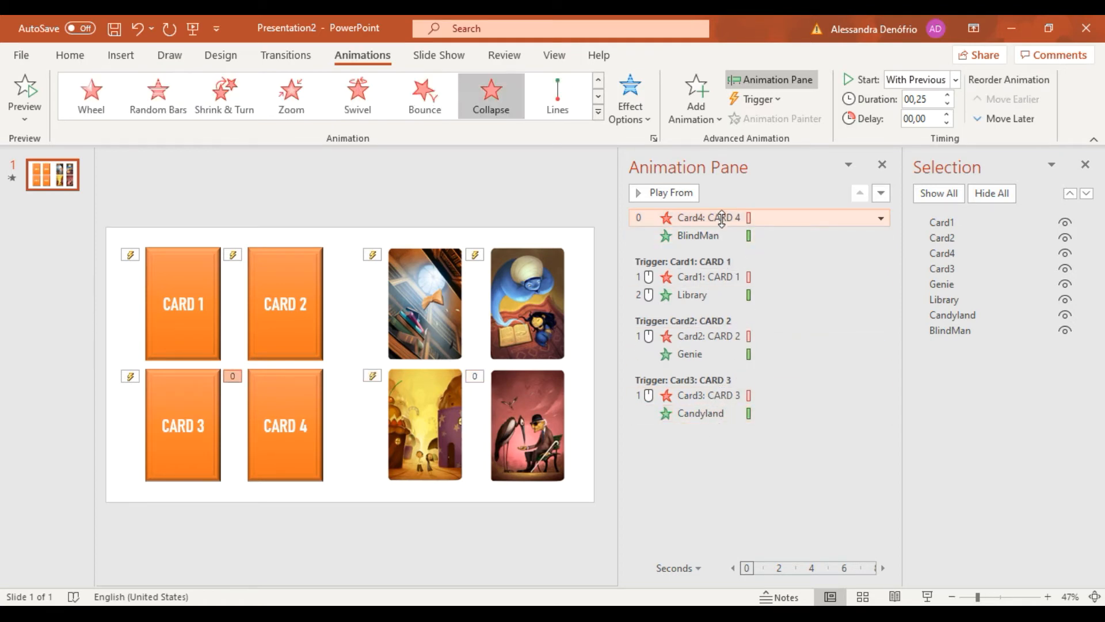
right_click(731, 222)
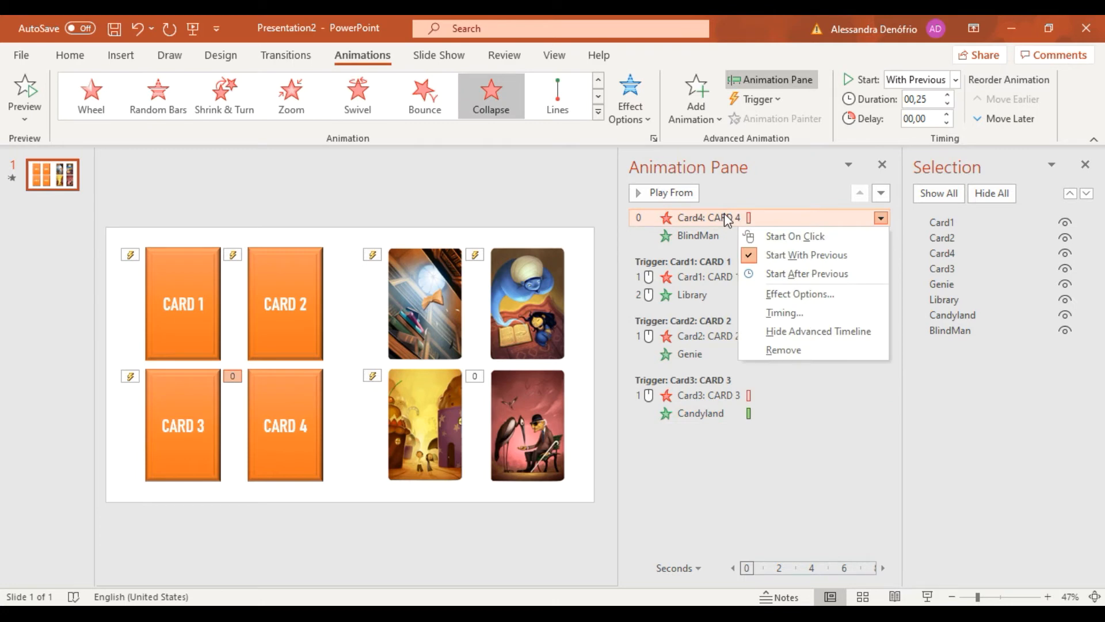
left_click(777, 310)
left_click(438, 334)
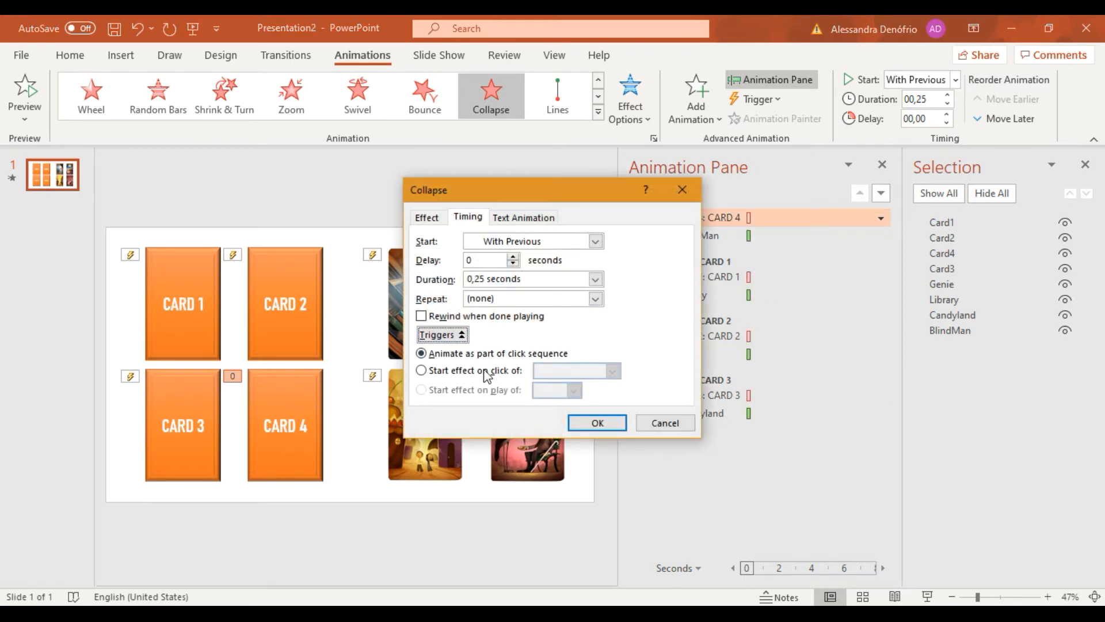
left_click(501, 370)
left_click(613, 371)
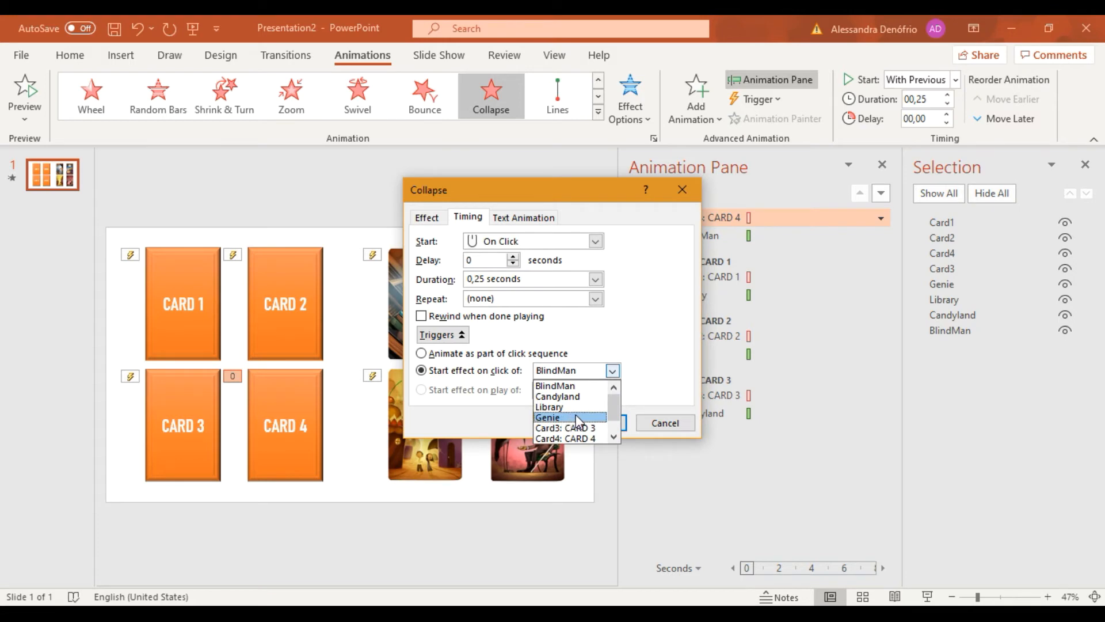
left_click(577, 428)
left_click(613, 371)
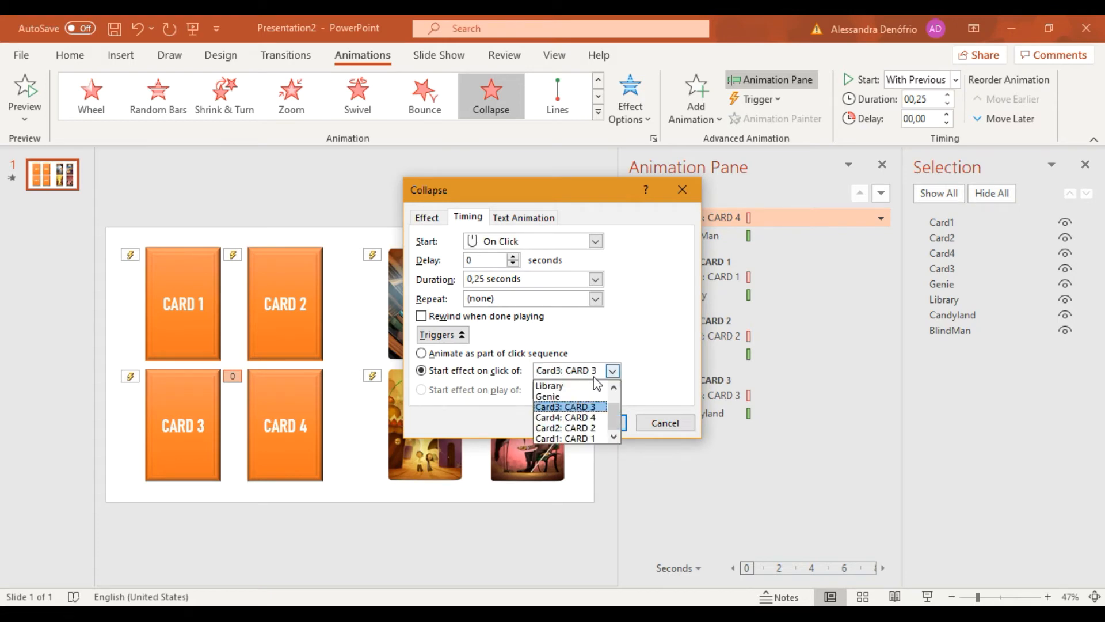
left_click(583, 439)
left_click(597, 422)
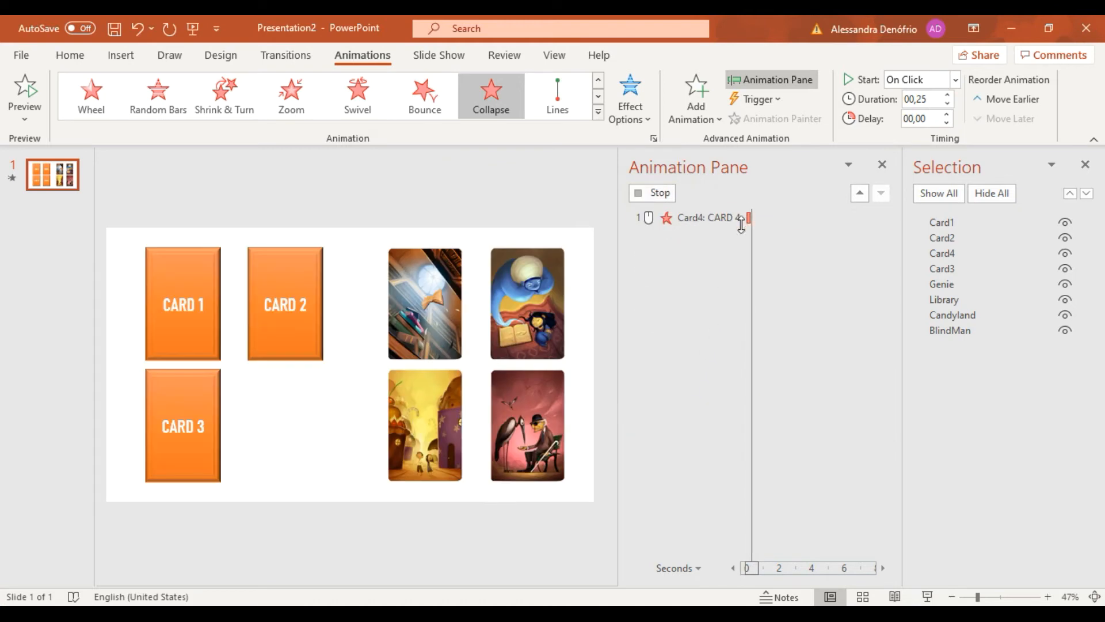
left_click_drag(731, 217, 706, 443)
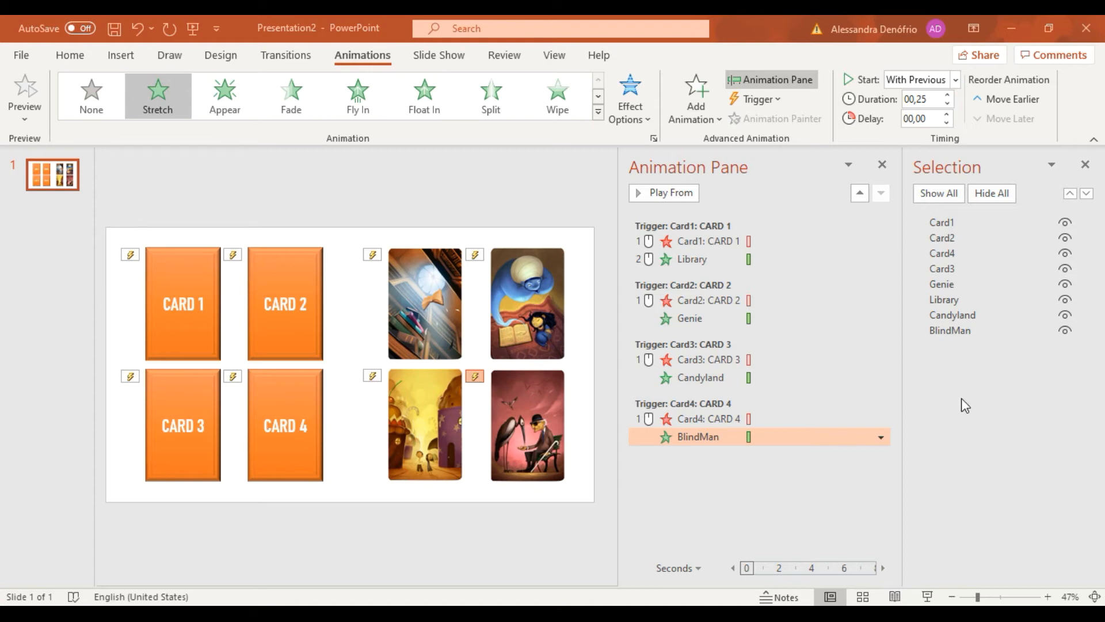
Set the Library, Genie, Candyland and BlindMan entrance animations to start After Previous.
left_click(719, 259)
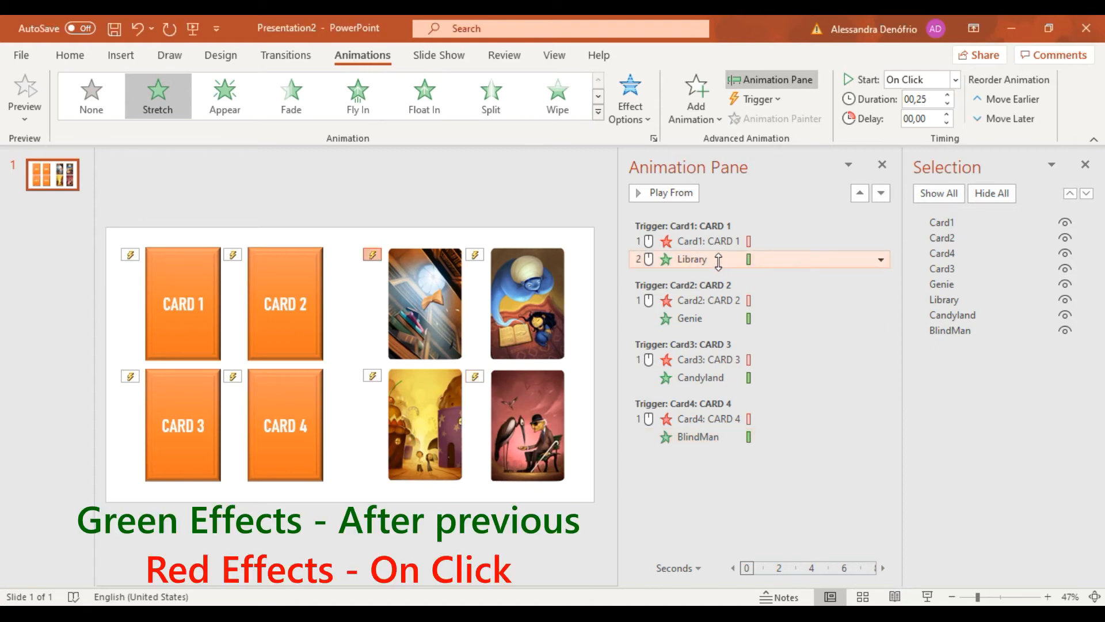
left_click(698, 318, "ctrl")
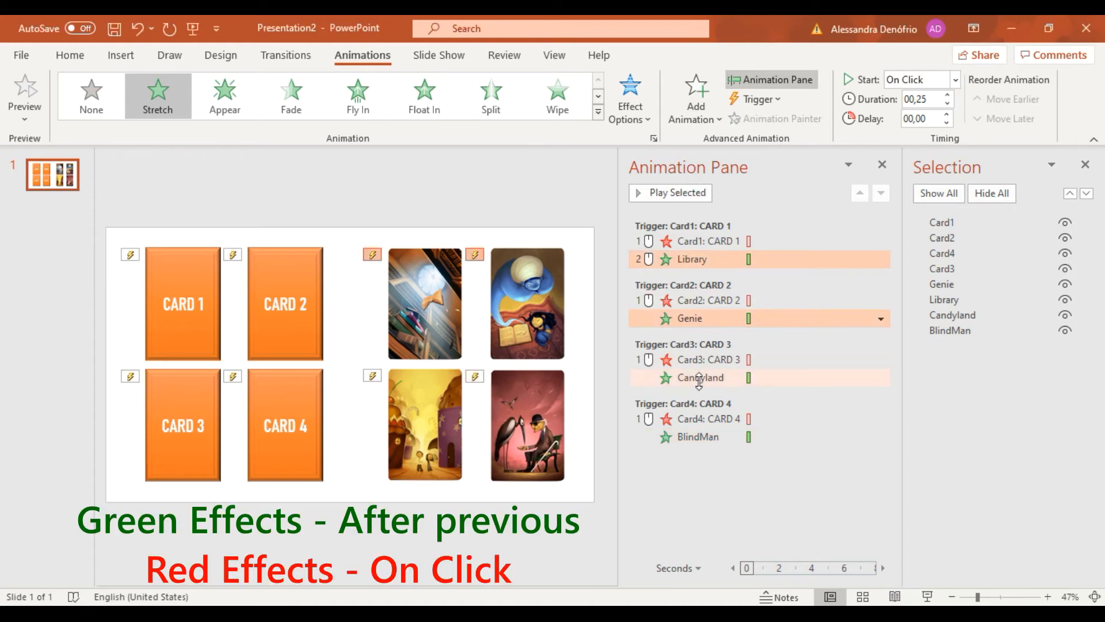
left_click(699, 378, "ctrl")
left_click(691, 438, "ctrl")
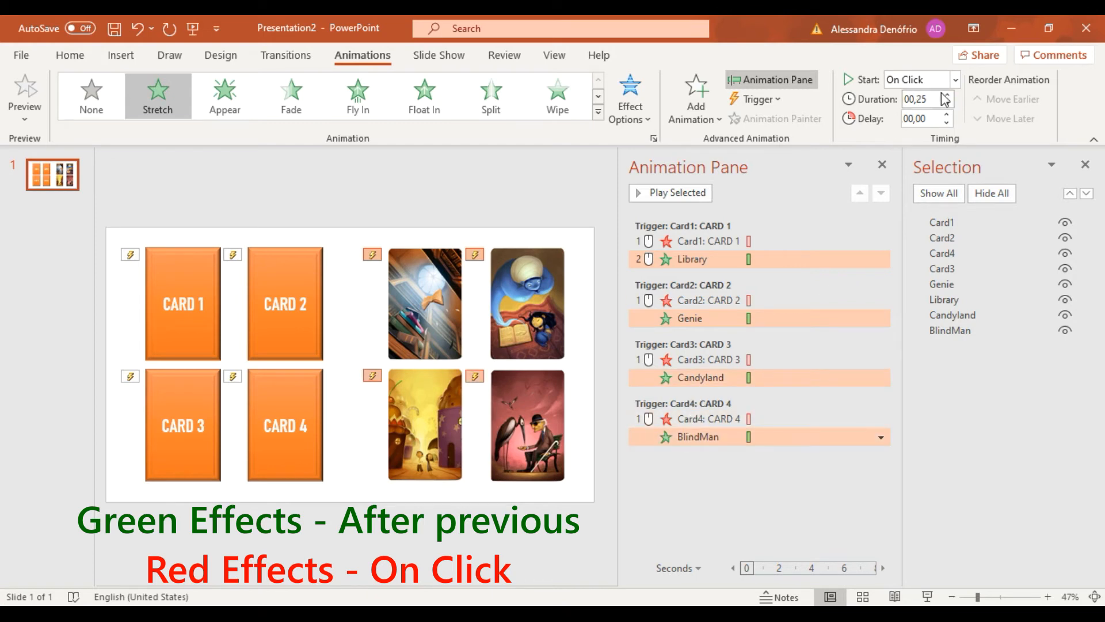
left_click(954, 80)
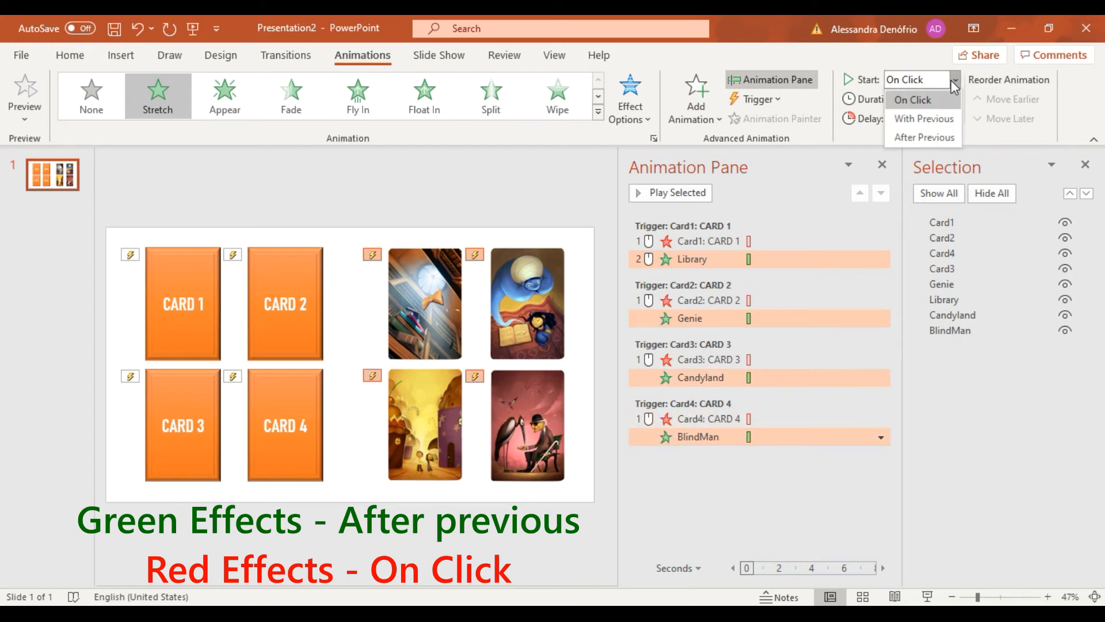
left_click(921, 136)
Check the start, duration and delay settings of the four card exit animations and the Library entrance animation.
left_click(736, 241)
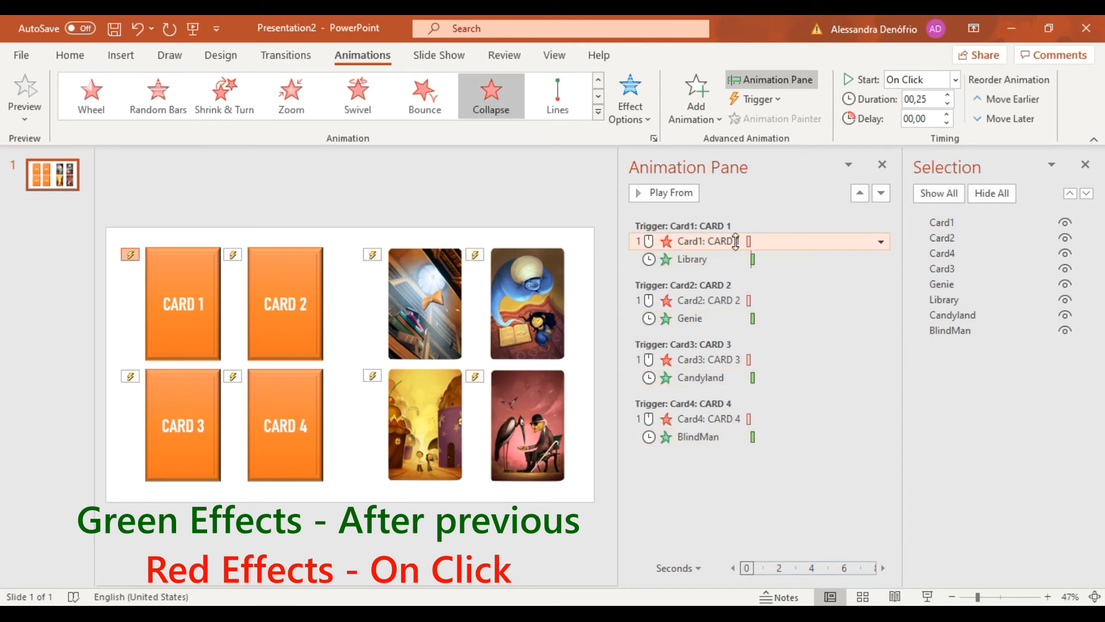
left_click(705, 299, "ctrl")
left_click(705, 359, "ctrl")
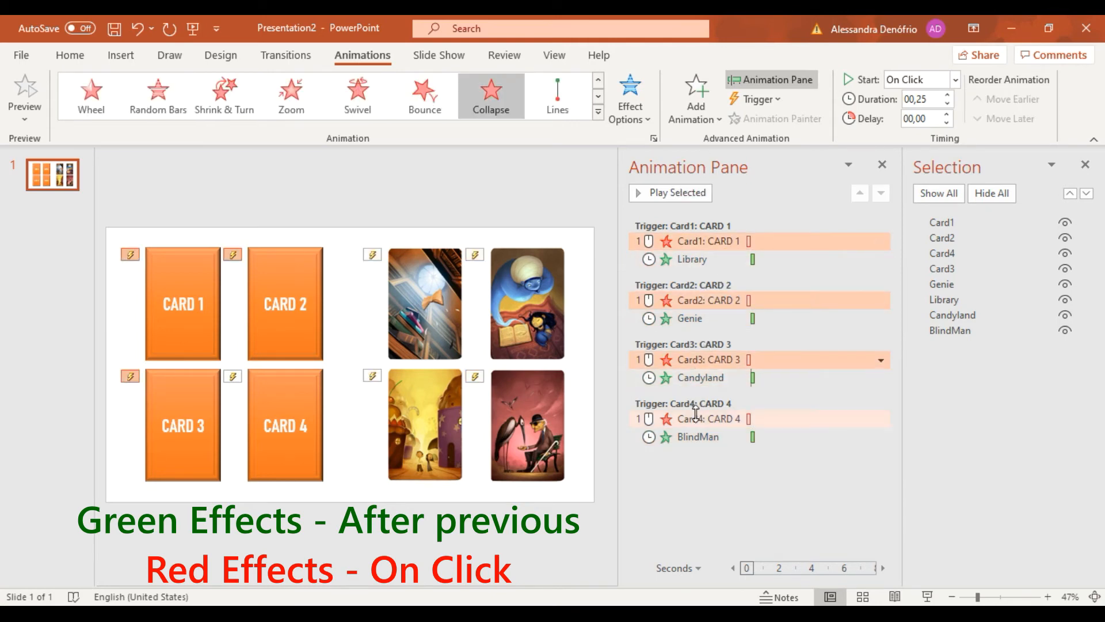
left_click(696, 416, "ctrl")
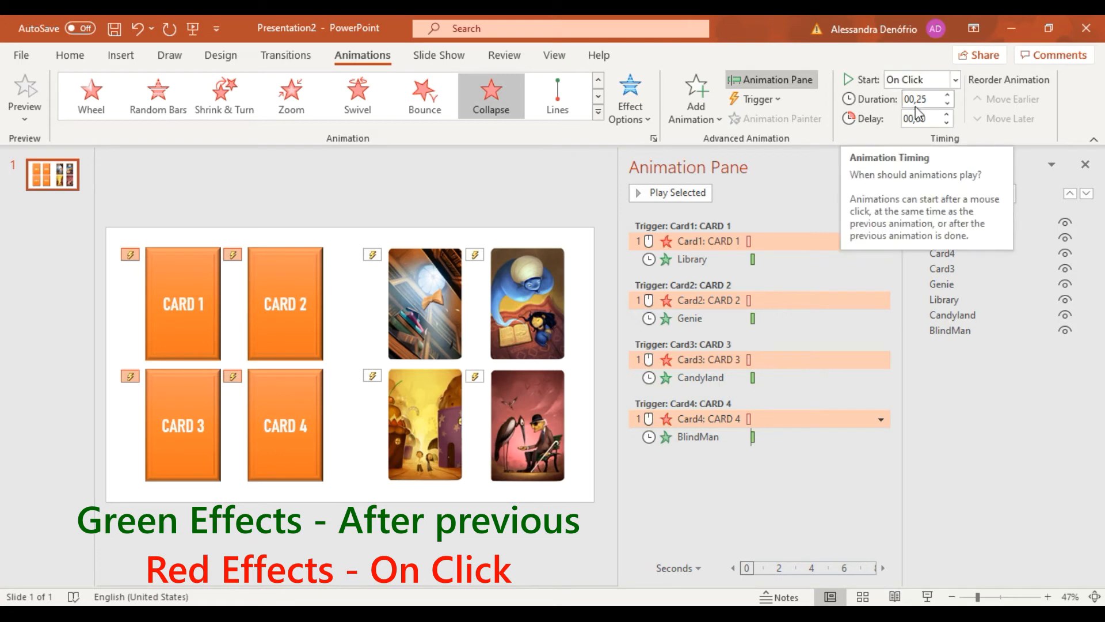
left_click(811, 521)
left_click(713, 237)
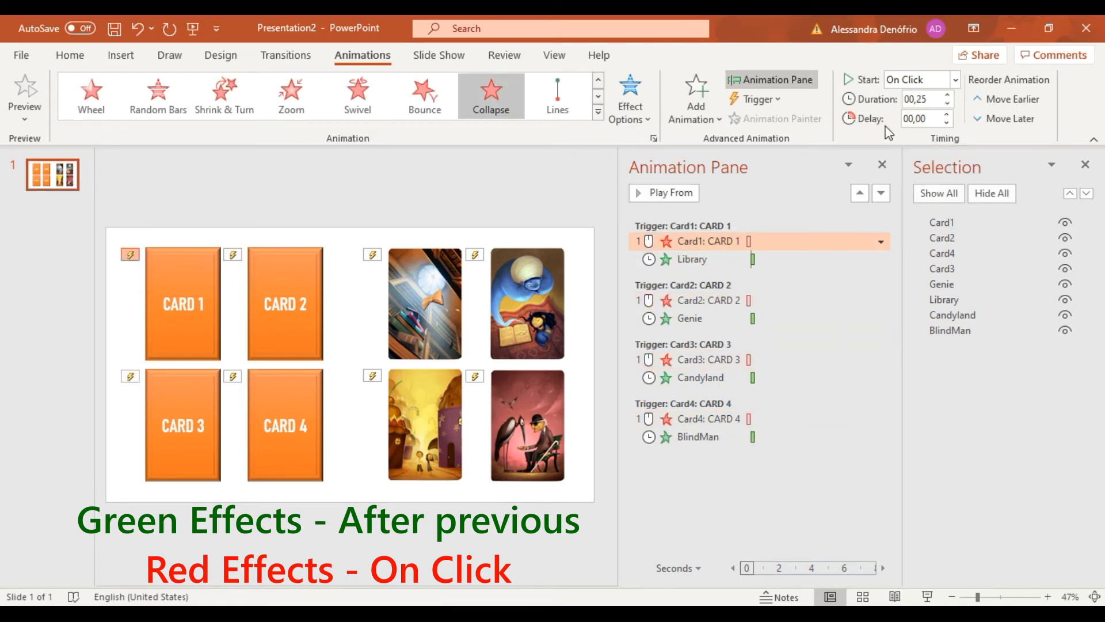
left_click(696, 259)
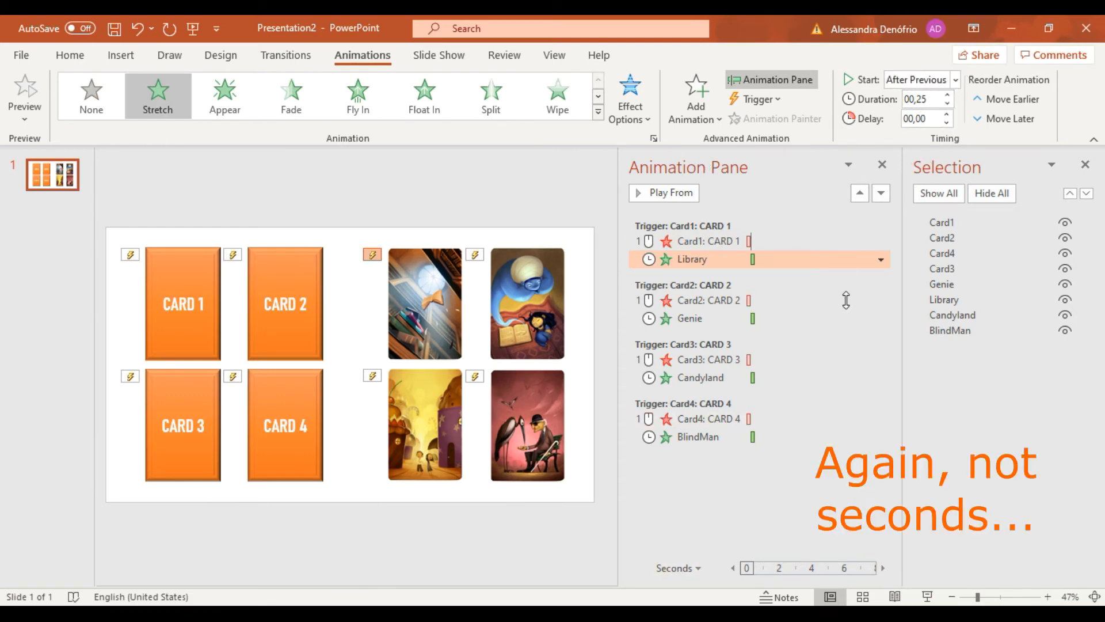
left_click(709, 504)
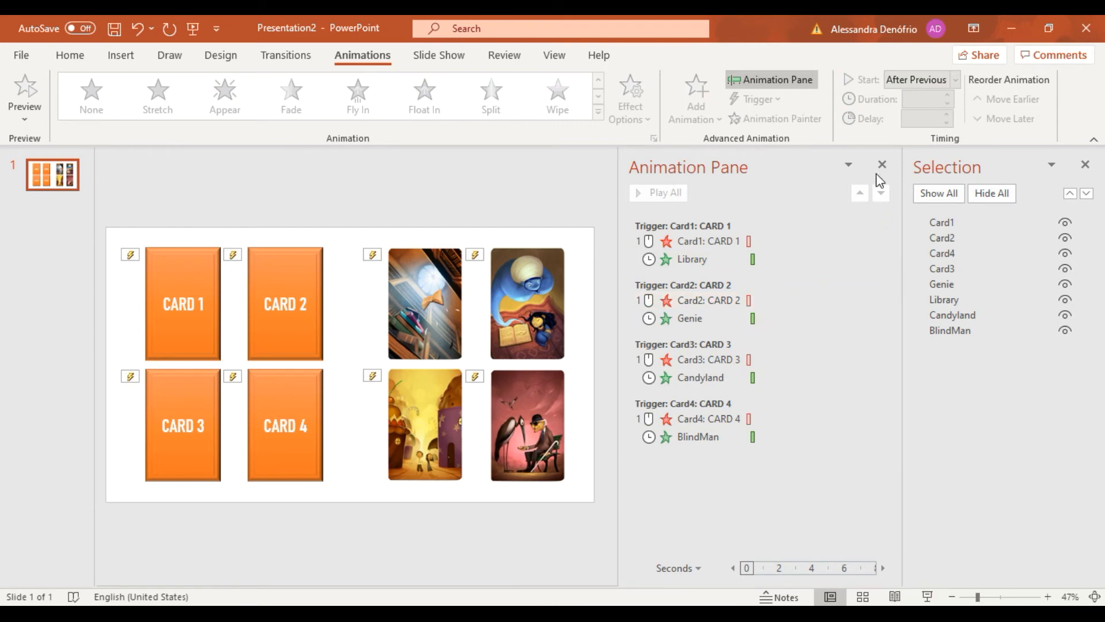
Close the Selection pane and add a Collapse exit animation to the Library, Genie, Candyland and BlindMan pictures.
left_click(1085, 165)
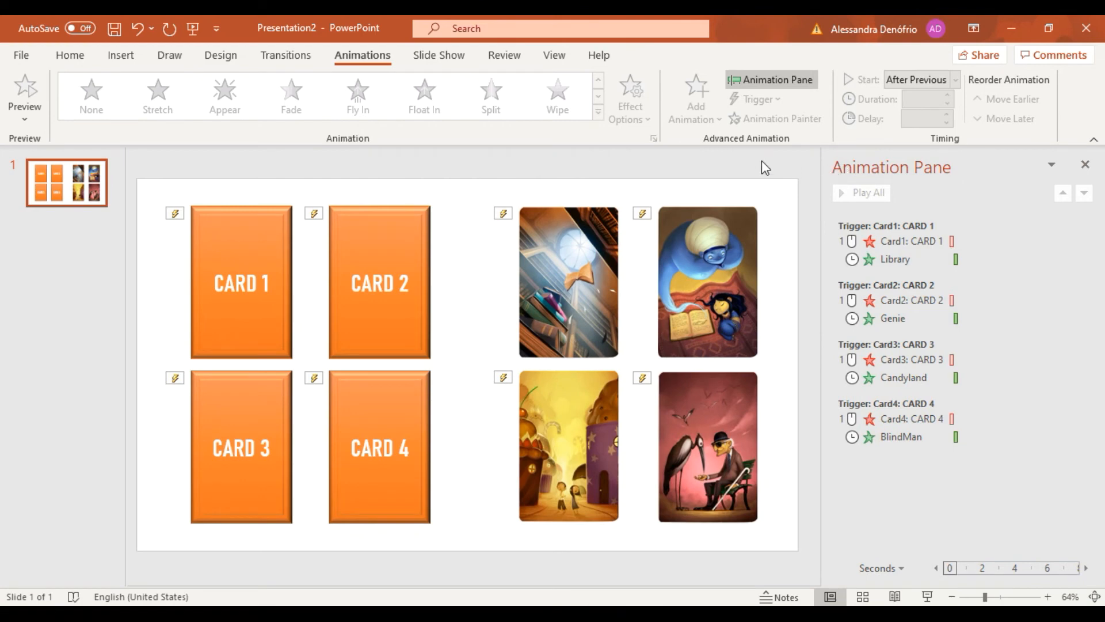
left_click(558, 267)
left_click(673, 276, "ctrl")
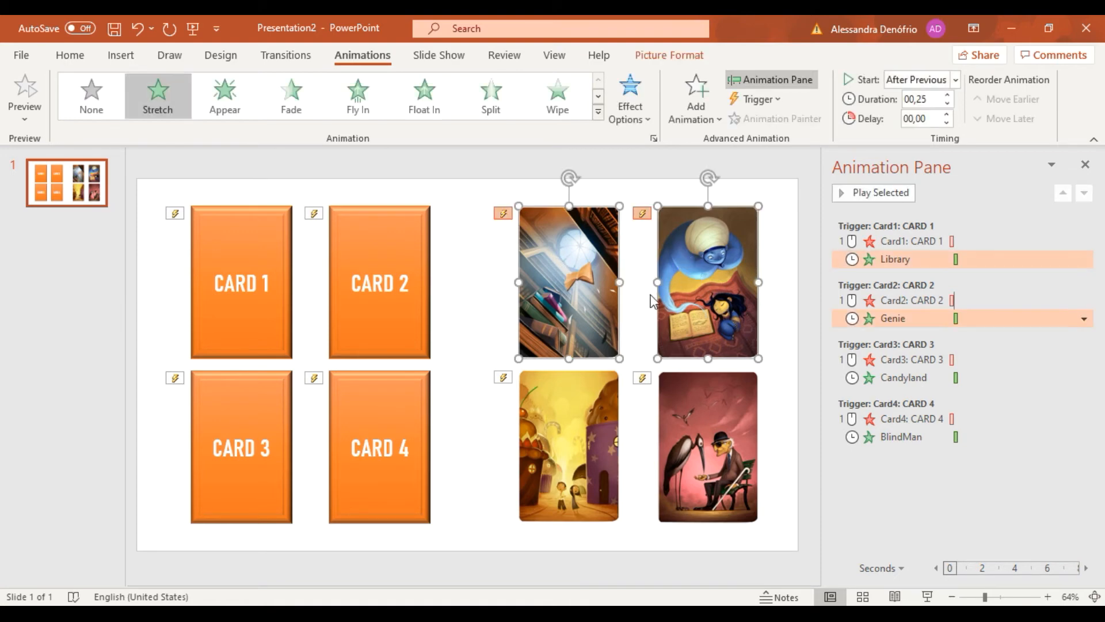
left_click(561, 433, "ctrl")
left_click(708, 443, "ctrl")
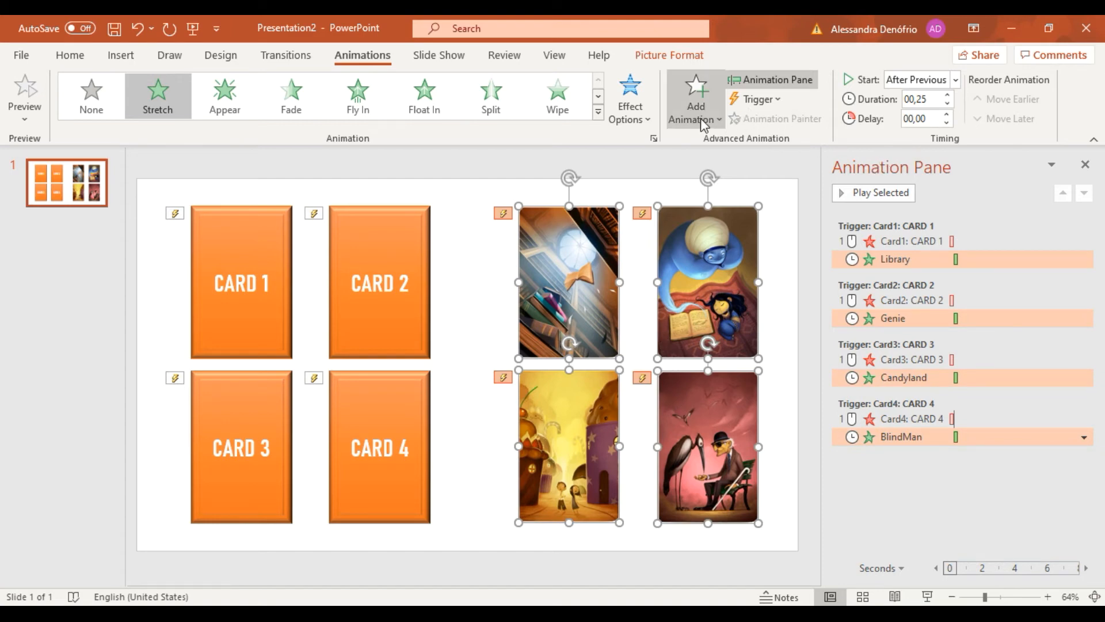
left_click(691, 107)
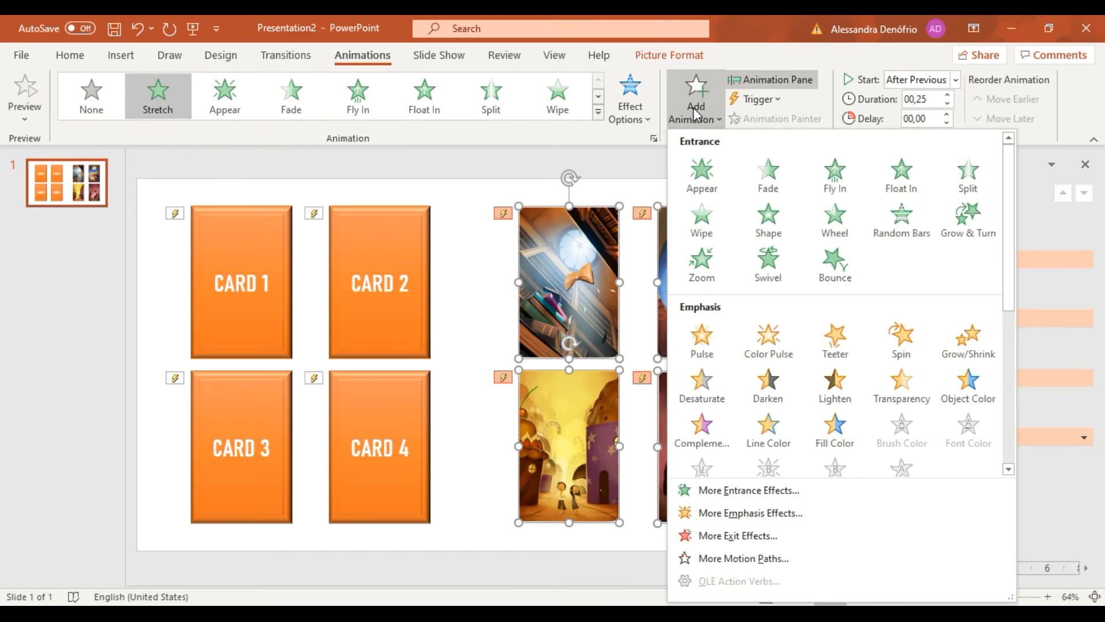
left_click(652, 141)
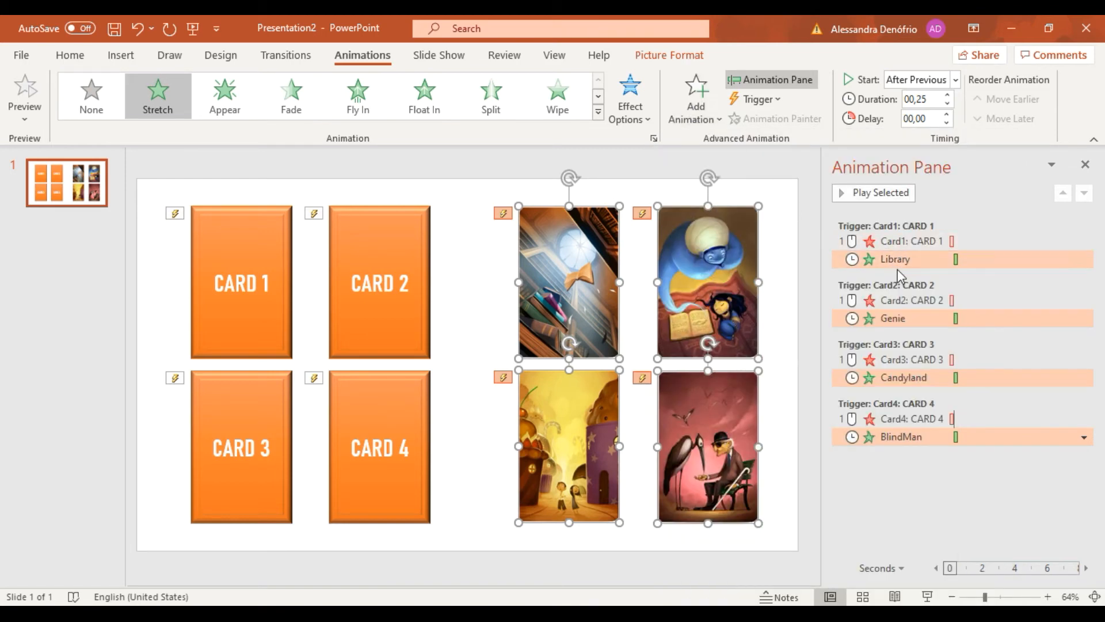
left_click(698, 104)
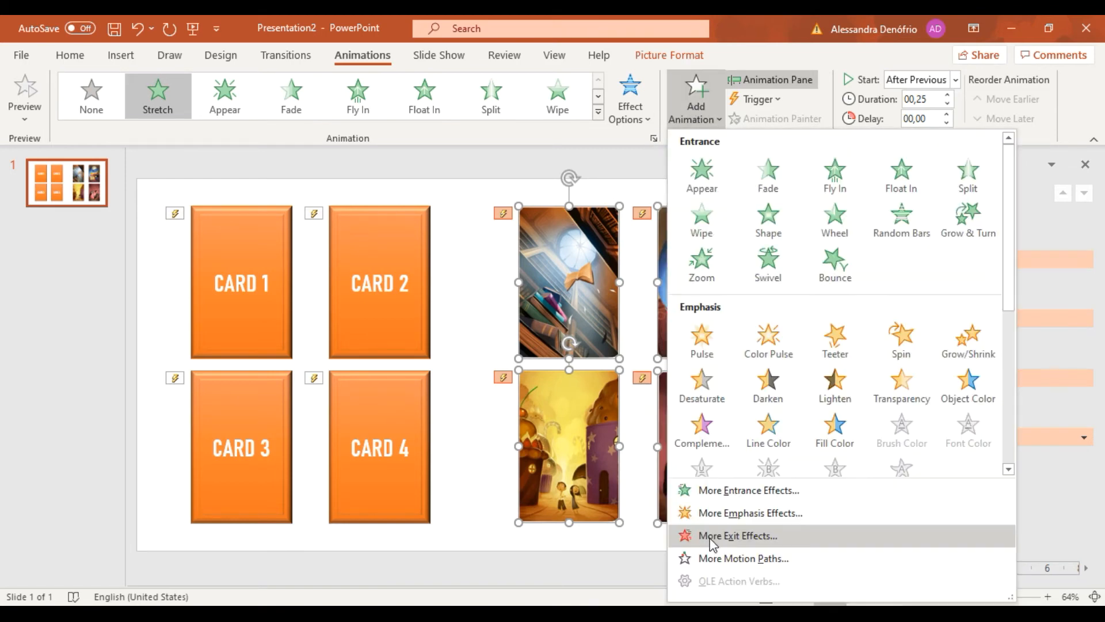
left_click(713, 538)
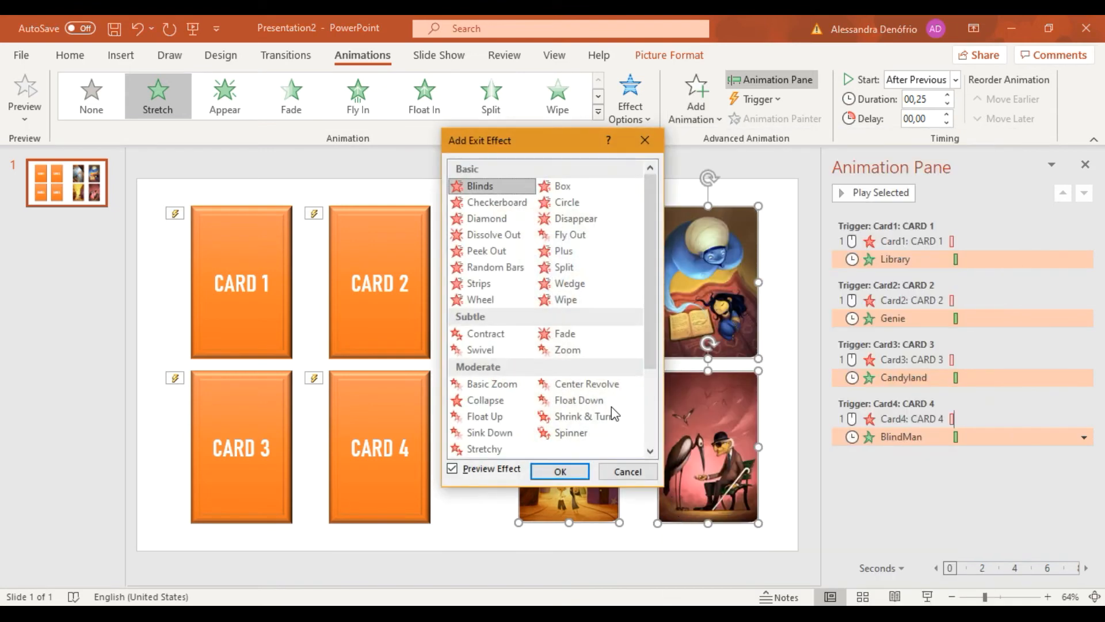
left_click(486, 400)
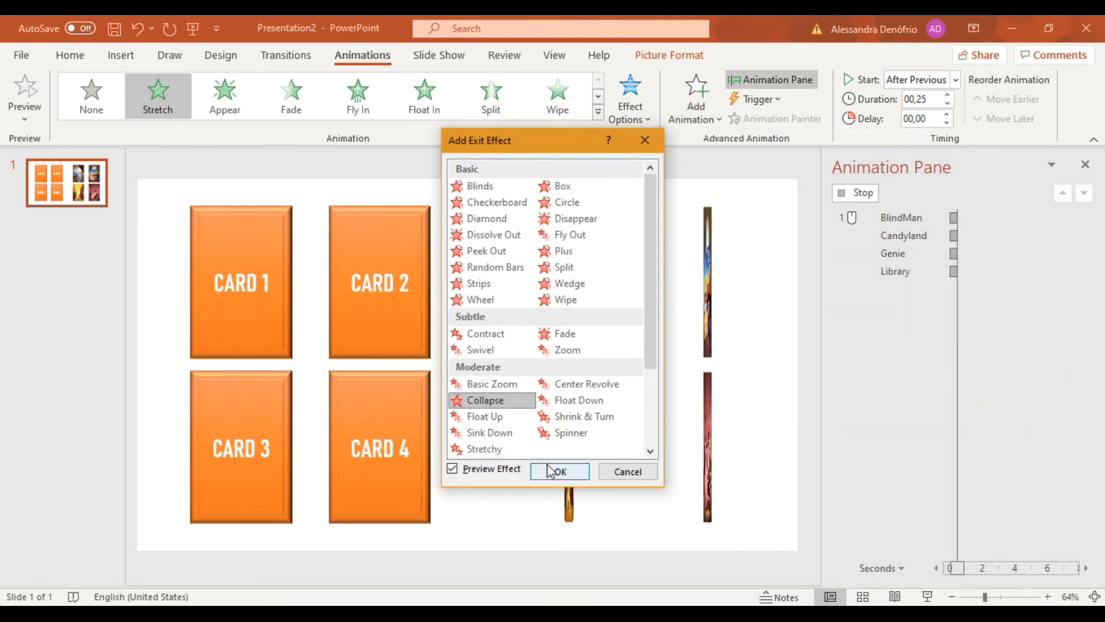
left_click(559, 471)
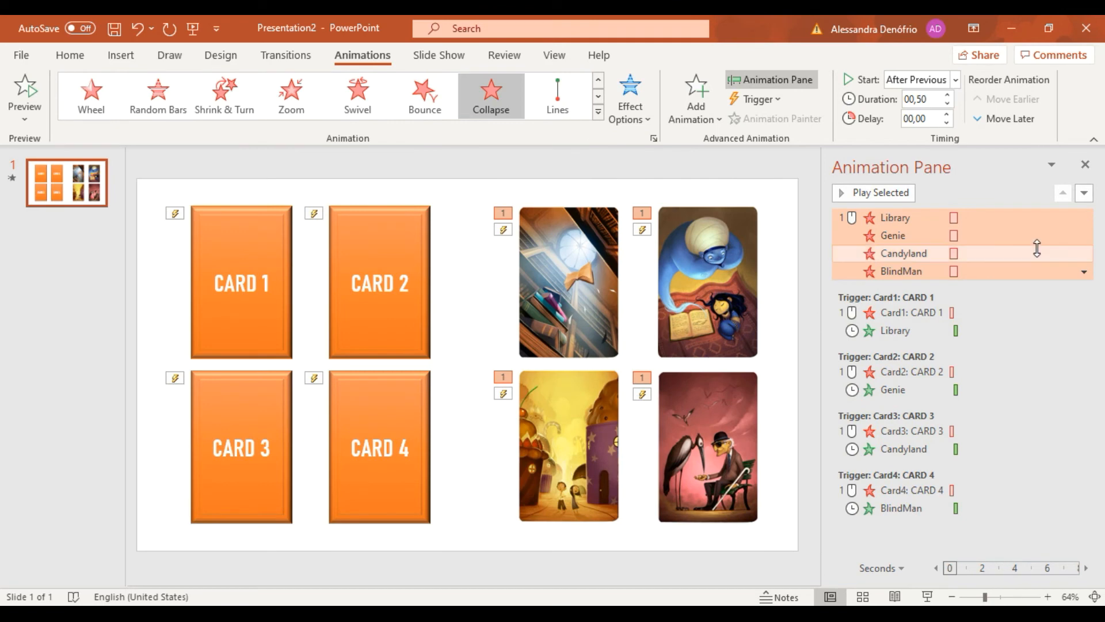
Set the four pictures' Collapse animations to a 0.25-second duration and an On Click start.
left_click(947, 104)
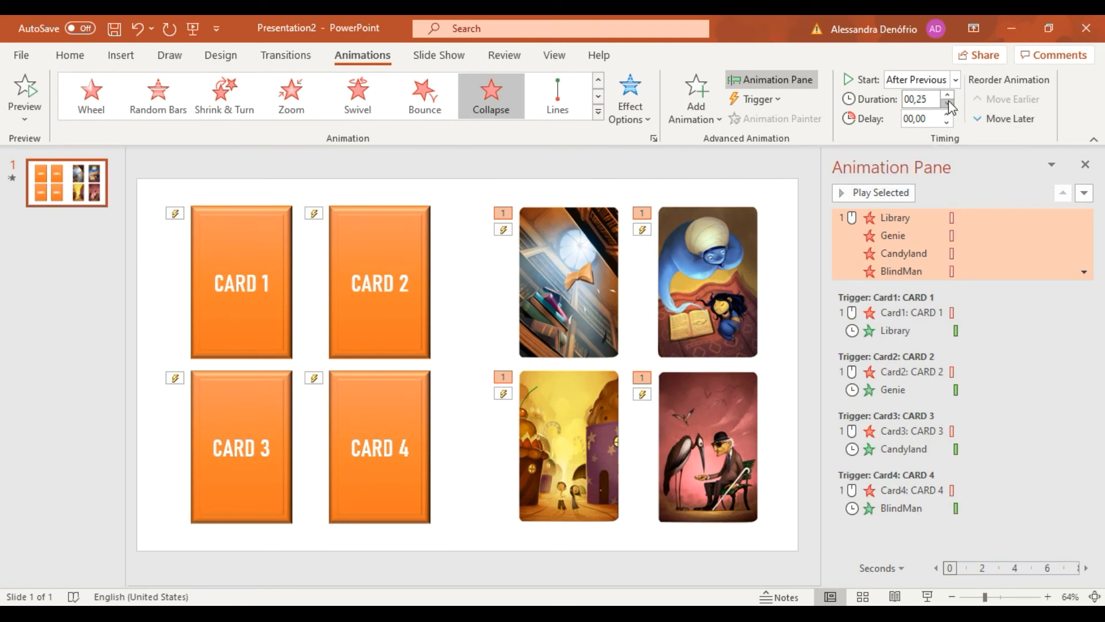
left_click(952, 84)
left_click(935, 97)
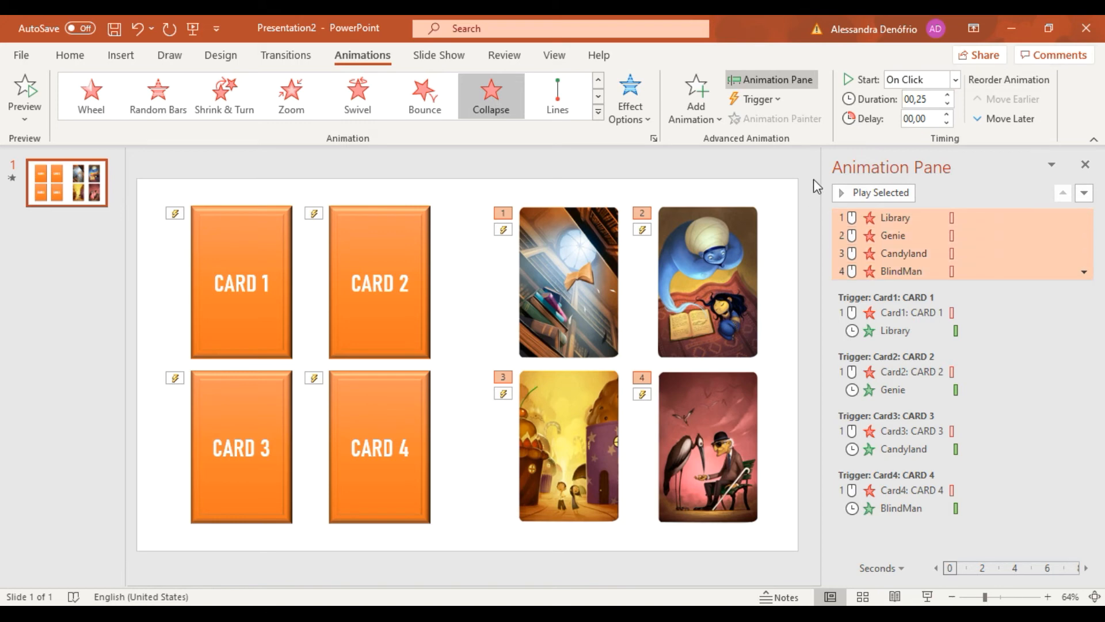
Add a Stretch entrance animation to Card 1, Card 2, Card 3 and Card 4 together.
left_click(243, 264)
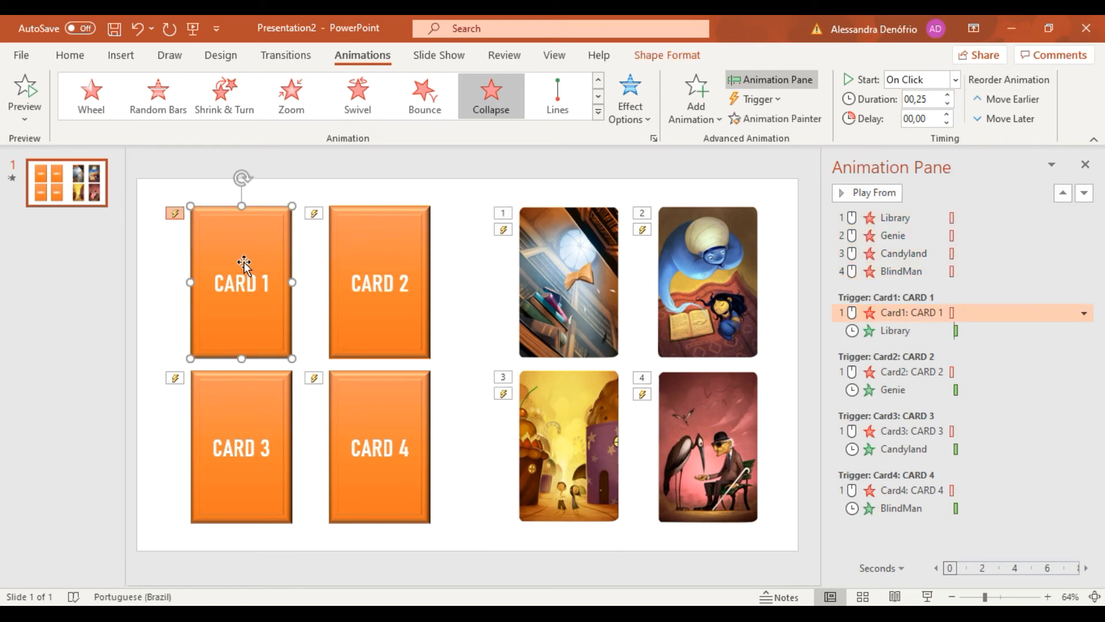
left_click(333, 275, "shift")
left_click(251, 407, "shift")
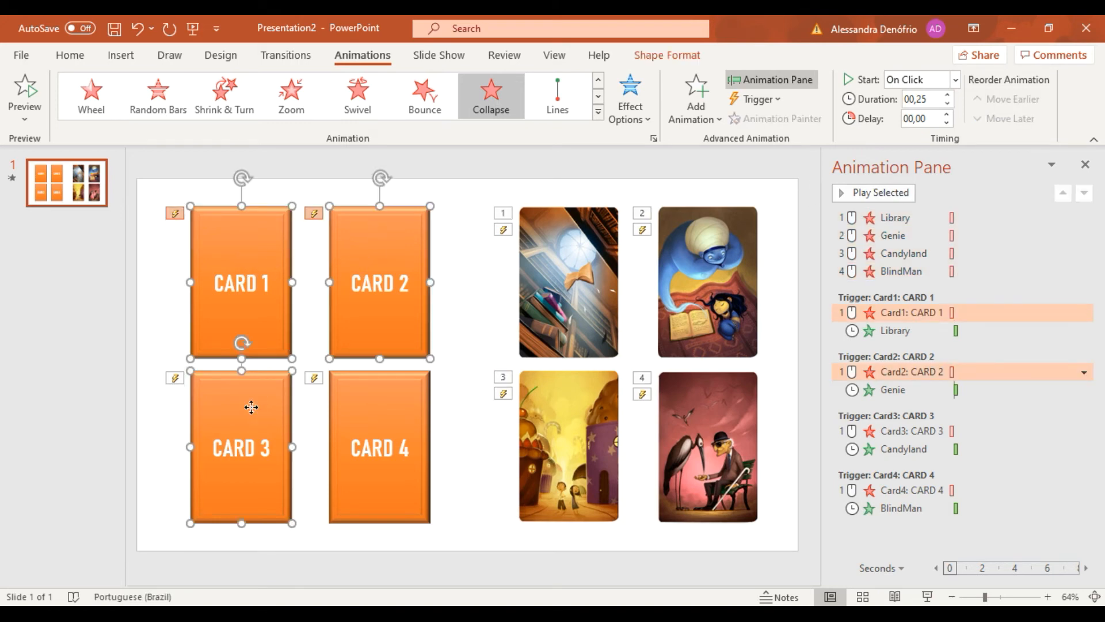
left_click(375, 408, "shift")
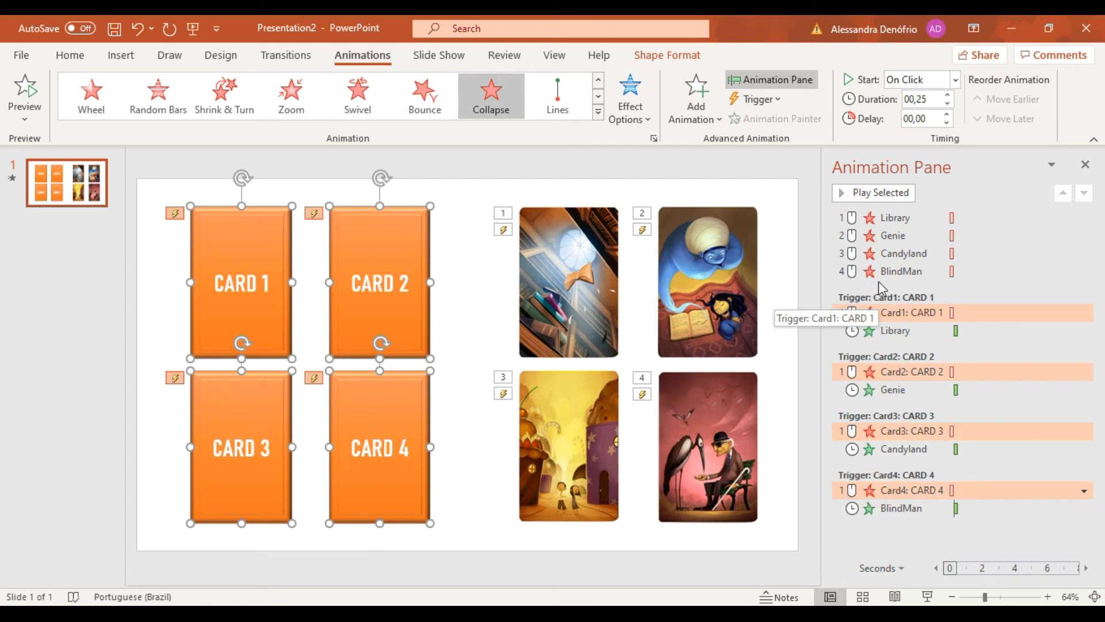
left_click(695, 98)
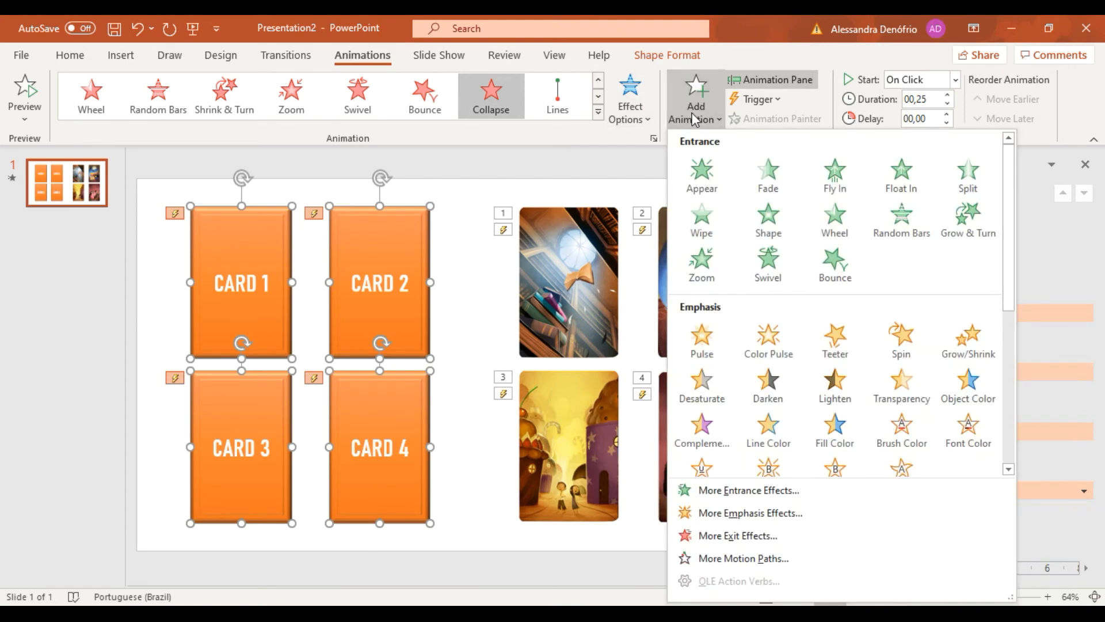
left_click(714, 490)
left_click(488, 447)
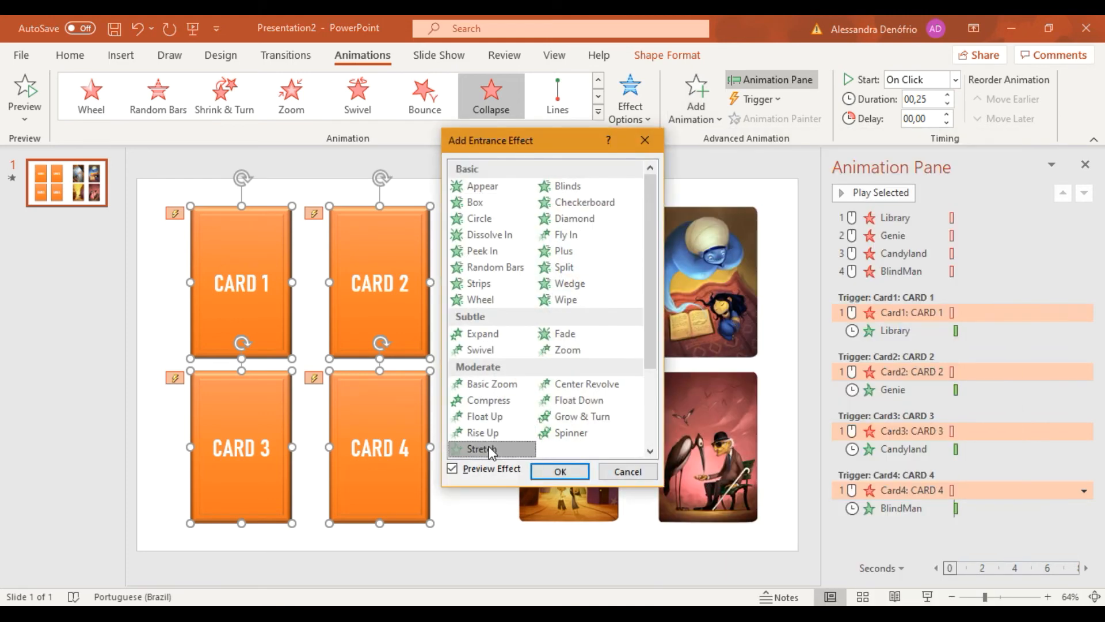
left_click(558, 470)
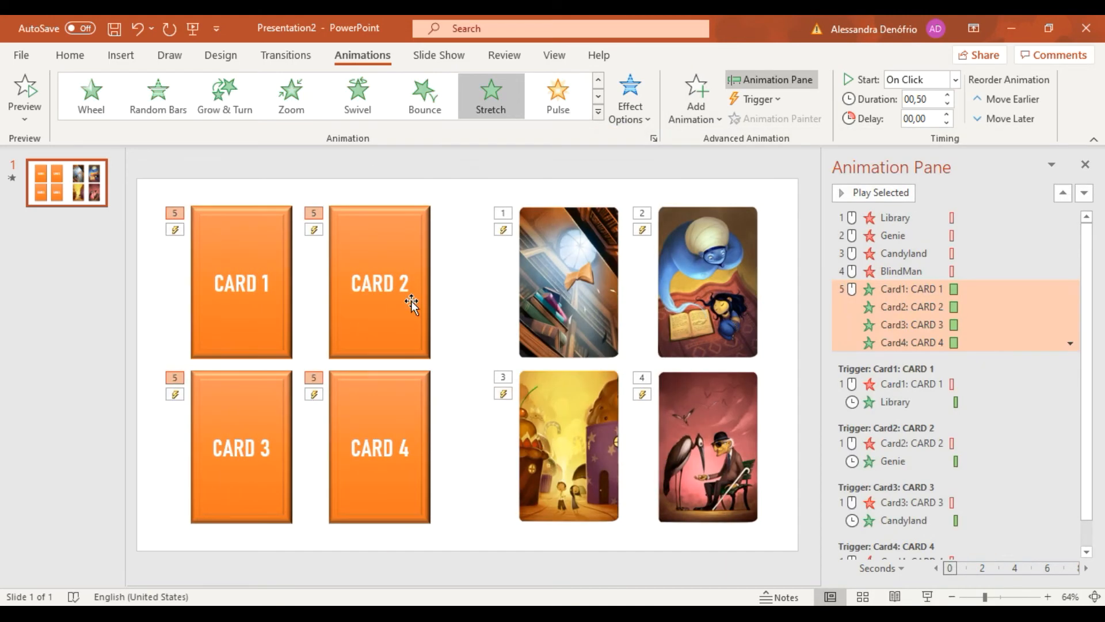
Set the four cards' Stretch entrance animations to a 0.25-second duration and an After Previous start.
left_click(948, 102)
left_click(955, 79)
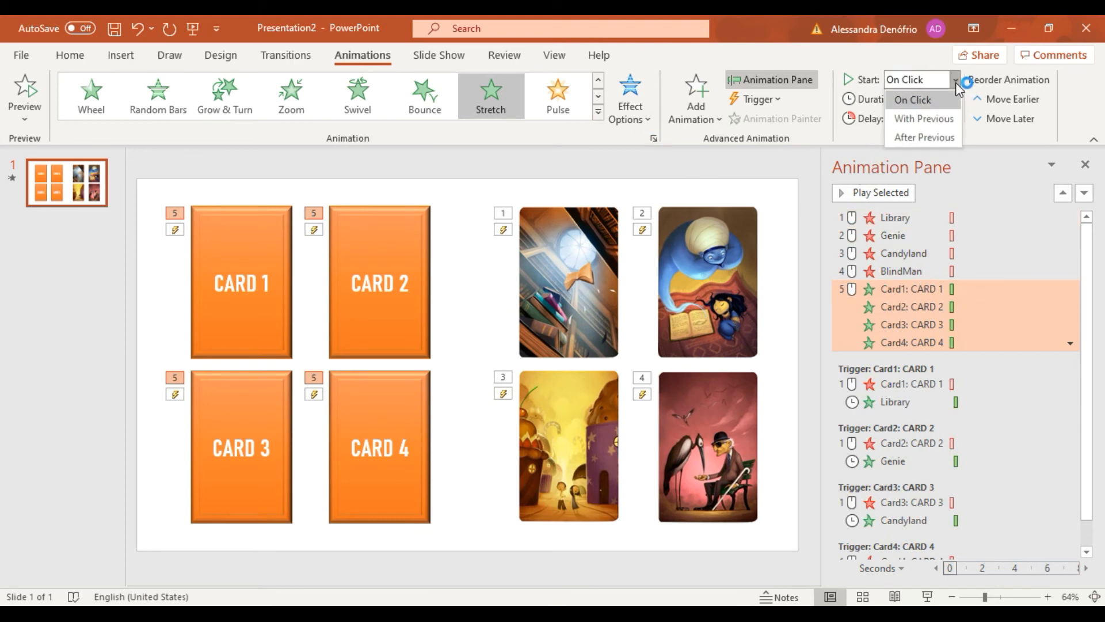
left_click(924, 137)
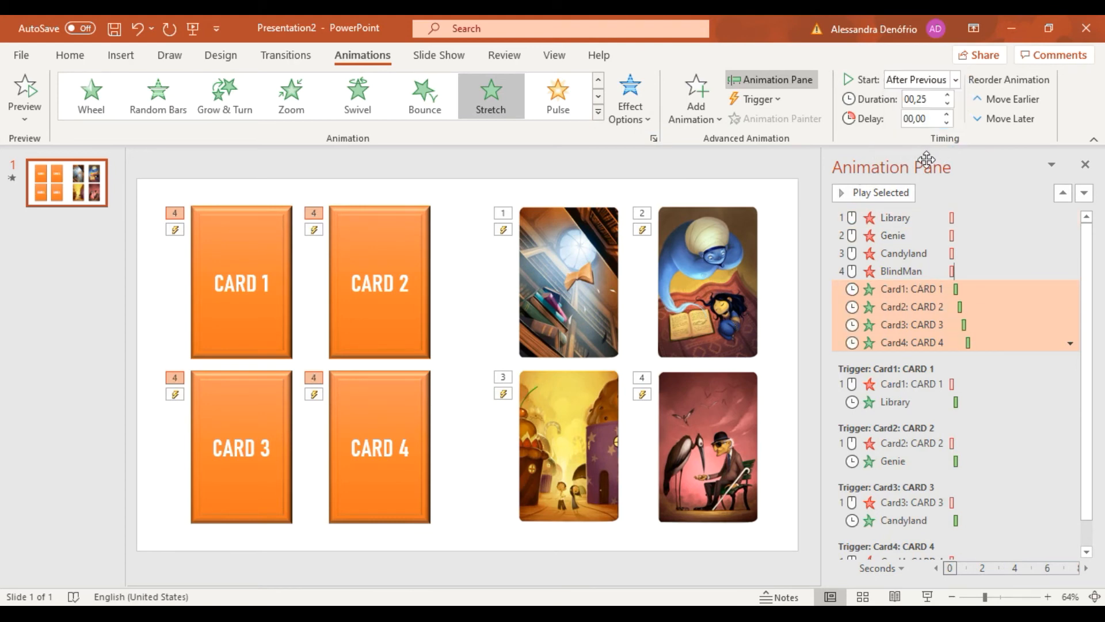
Set Library's Collapse animation to start on click of Library, and move Card1's Stretch entrance directly beneath it under that trigger.
left_click(907, 219)
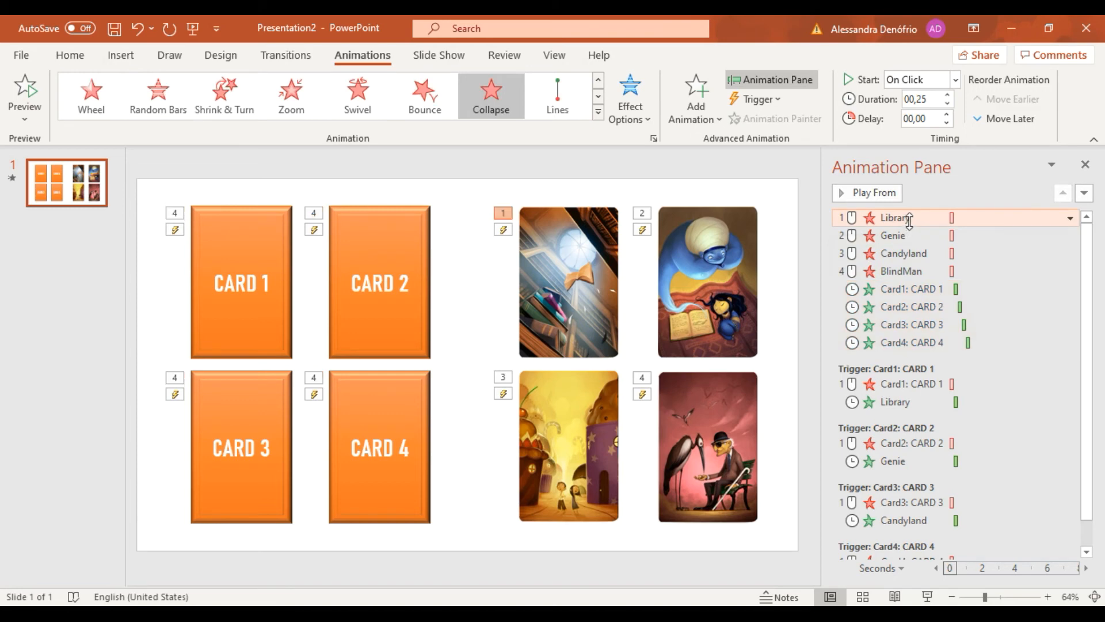
left_click(1070, 218)
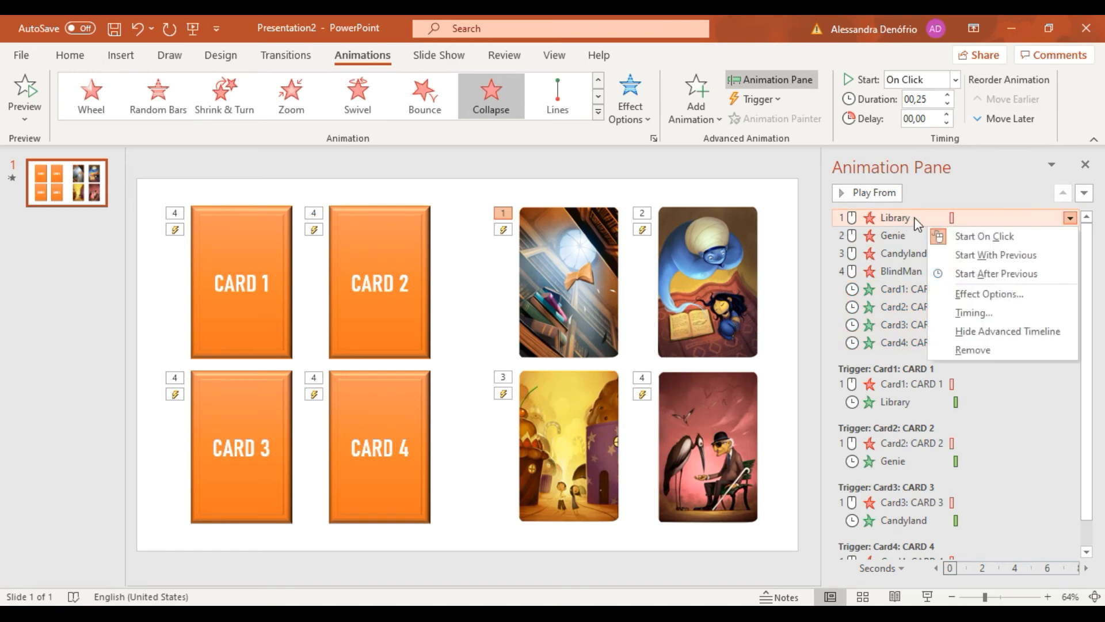
left_click(967, 311)
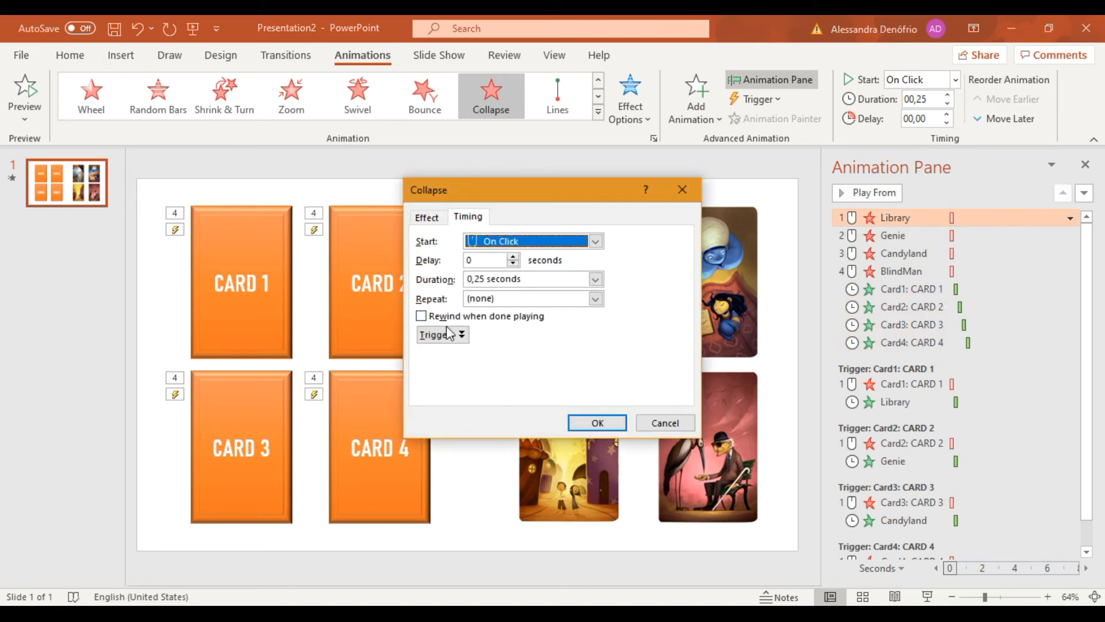
left_click(448, 334)
left_click(448, 371)
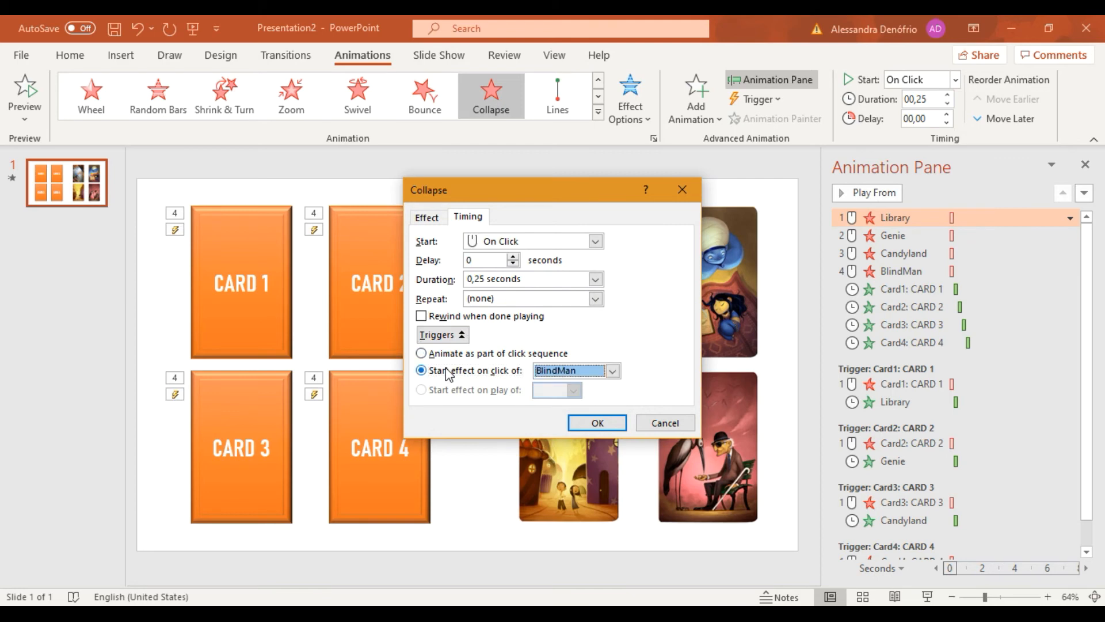
left_click(613, 371)
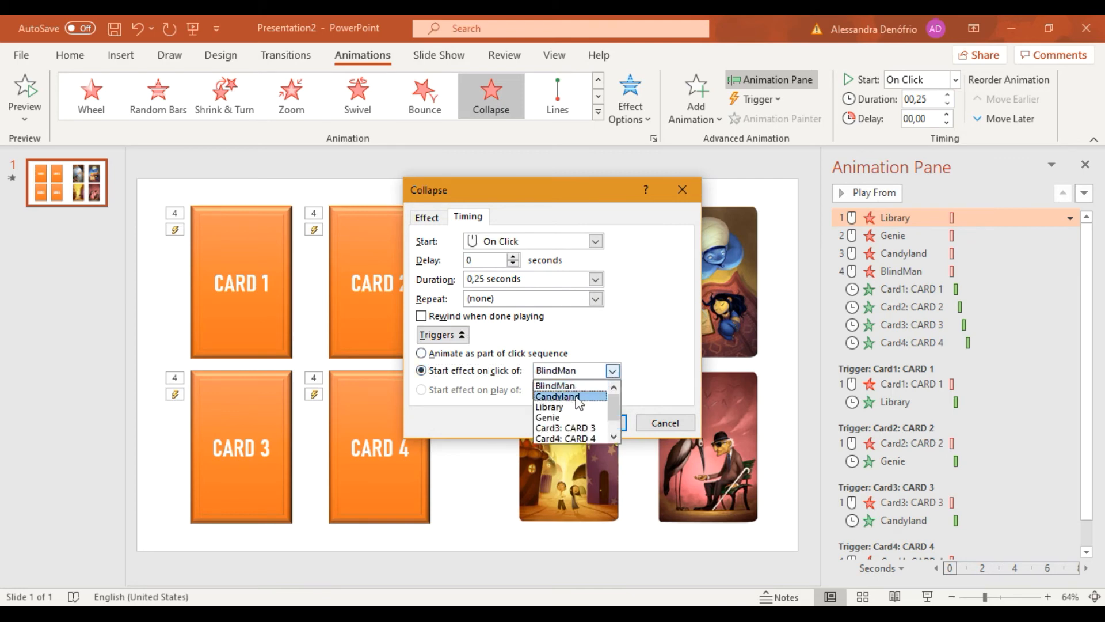
left_click(565, 405)
left_click(581, 423)
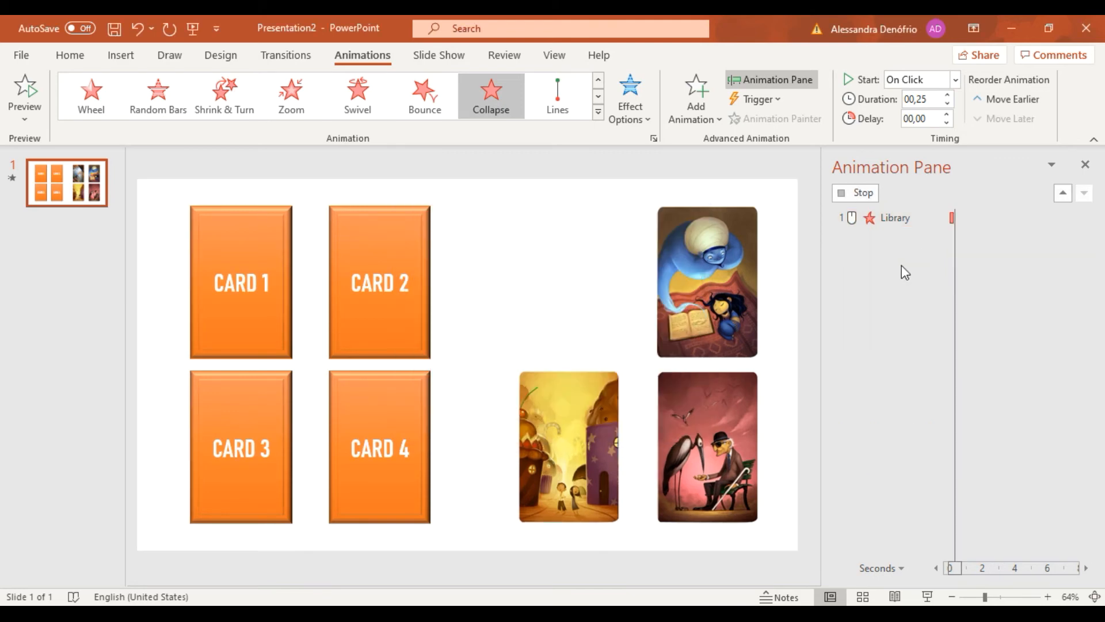
left_click(917, 216)
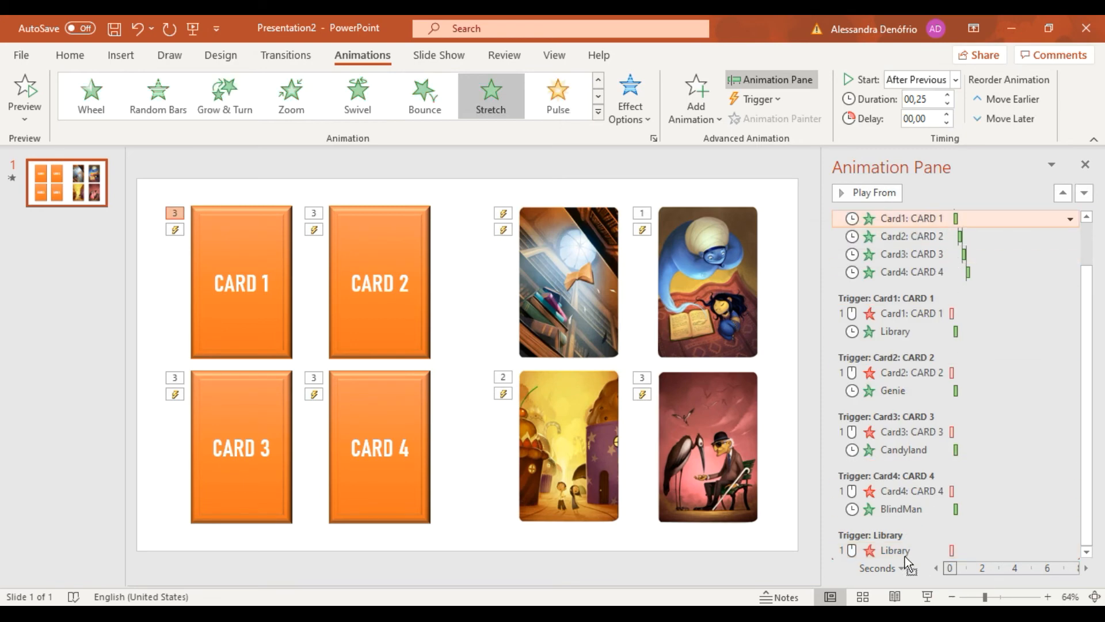
left_click_drag(905, 556, 905, 558)
Set Genie's Collapse animation to start on click of Genie, and move Card2's Stretch entrance directly beneath it under that trigger.
scroll(925, 222, "up", 2)
right_click(898, 215)
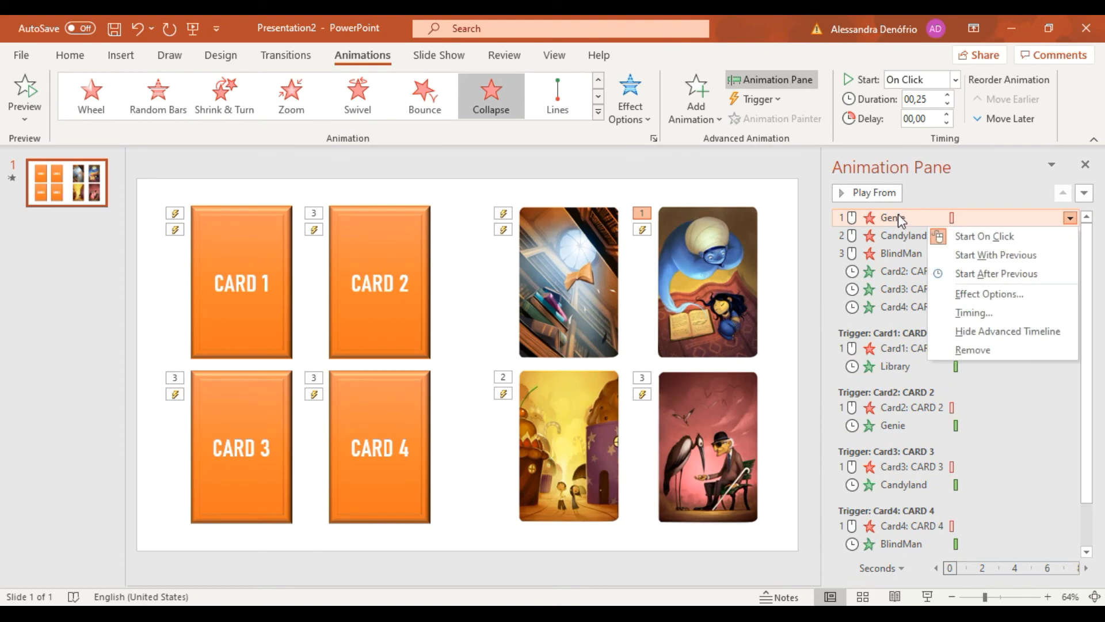
left_click(967, 312)
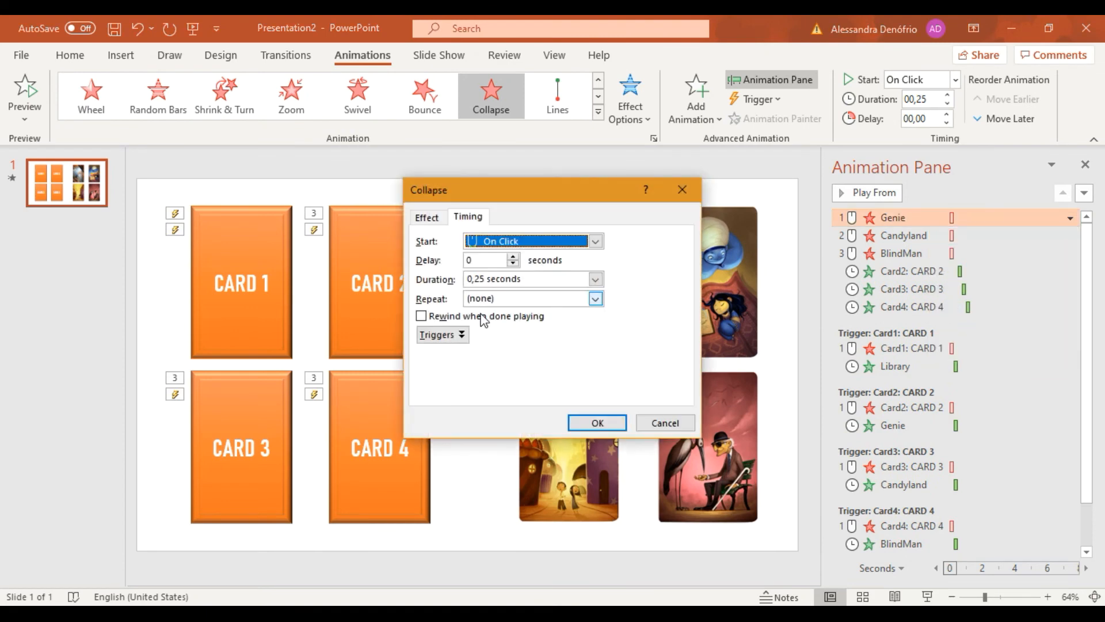
left_click(432, 336)
left_click(454, 371)
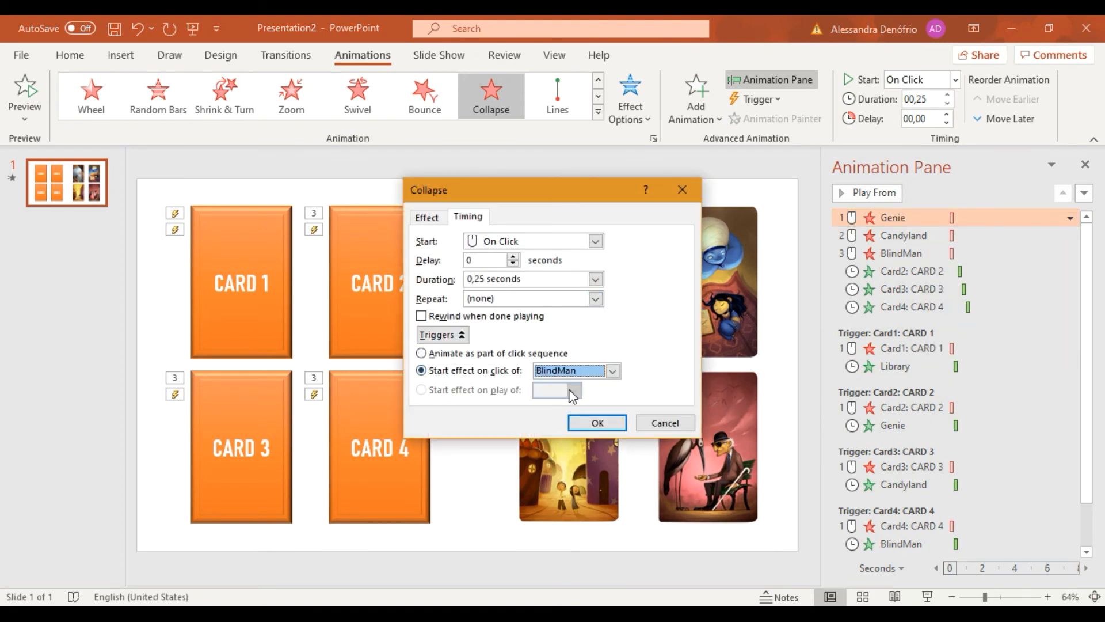
left_click(612, 371)
left_click(572, 418)
left_click(597, 423)
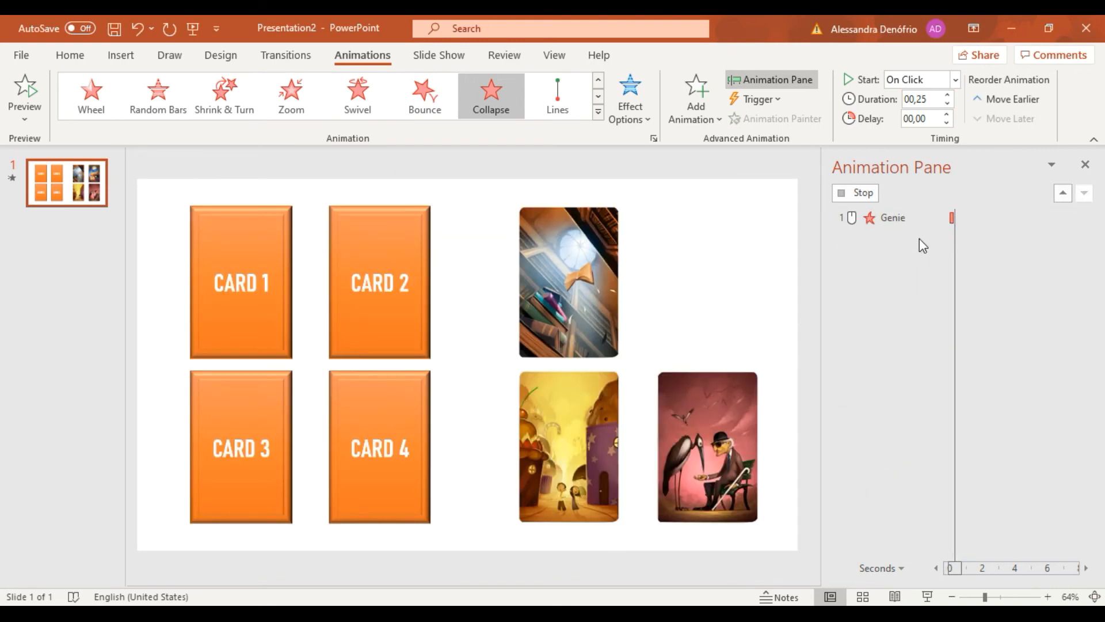
scroll(943, 244, "up", 2)
left_click_drag(928, 253, 903, 561)
Set Candyland's Collapse animation to start on click of Candyland, and move Card3's Stretch entrance directly beneath it under that trigger.
scroll(918, 426, "up", 2)
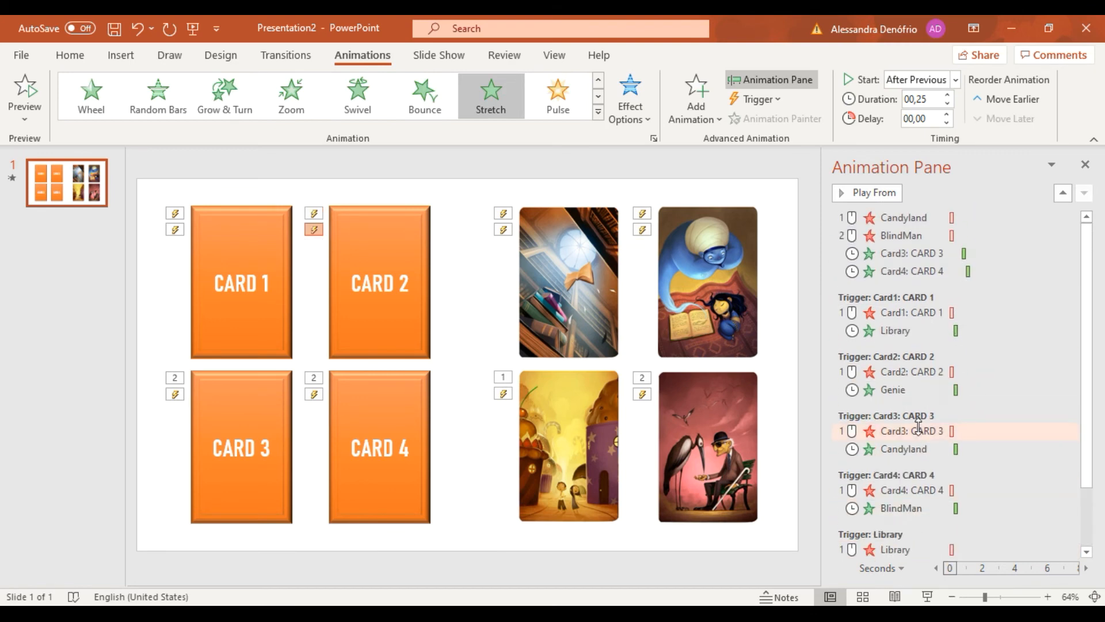
left_click(907, 218)
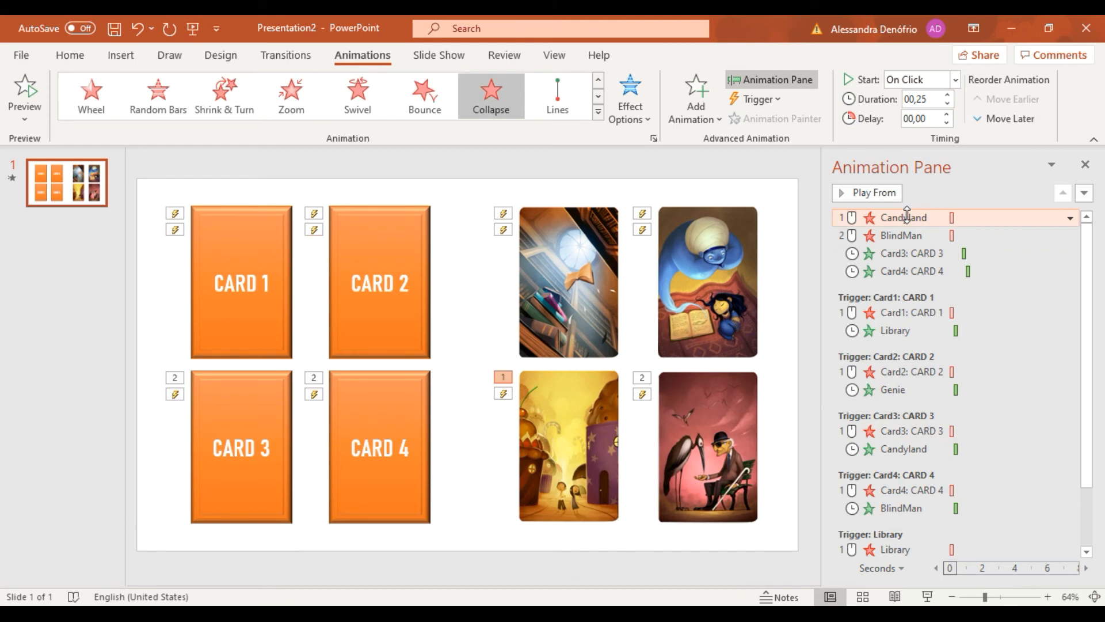
left_click(1070, 217)
left_click(967, 311)
left_click(442, 335)
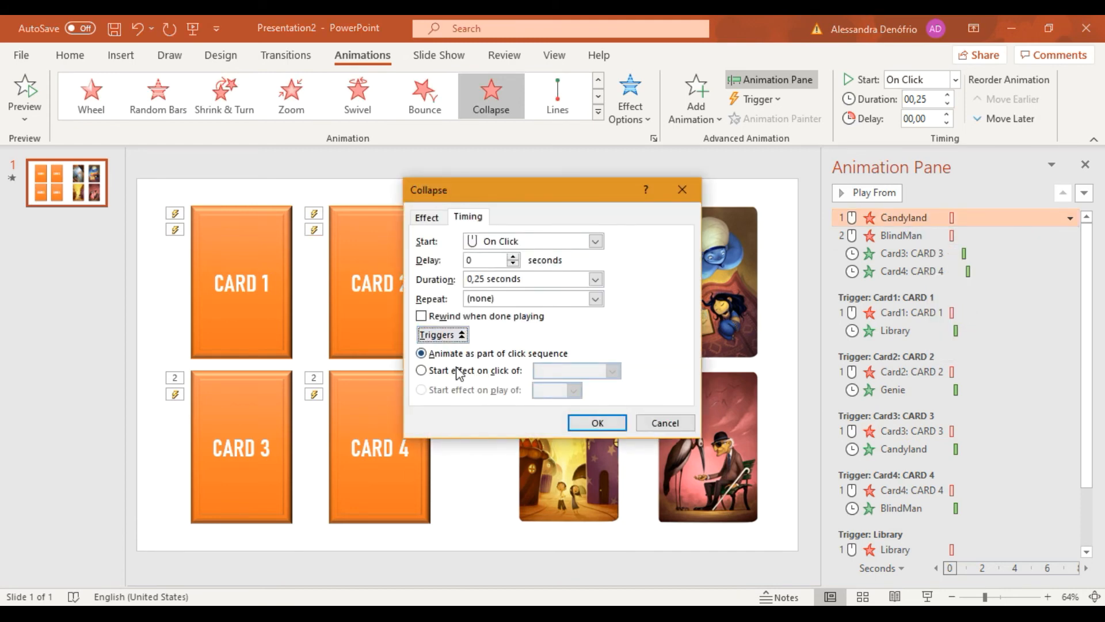
left_click(456, 370)
left_click(612, 372)
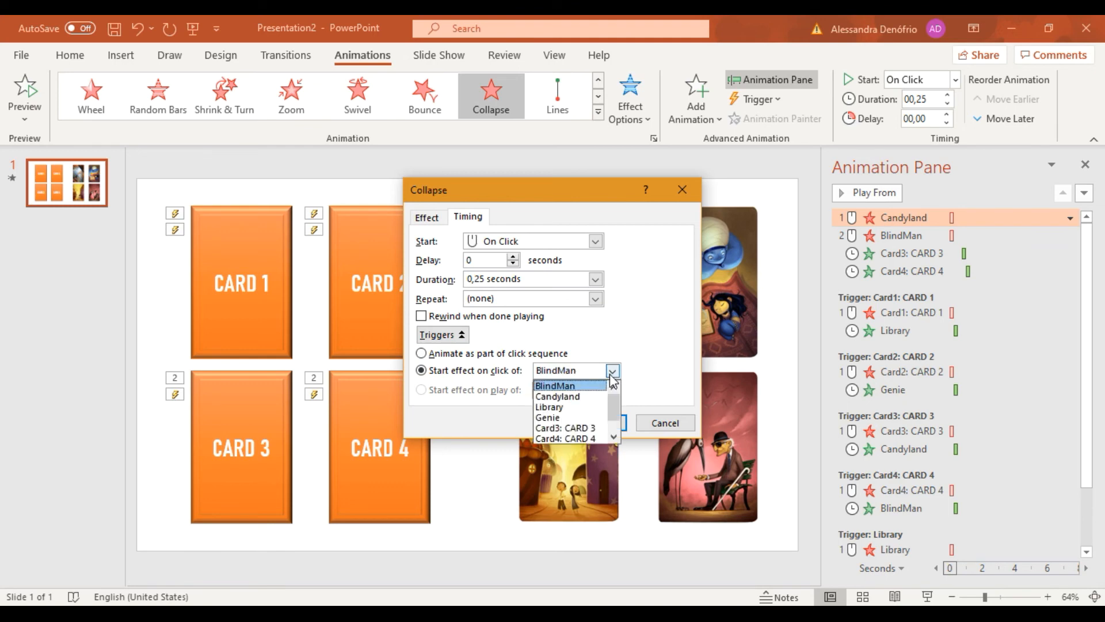
left_click(593, 424)
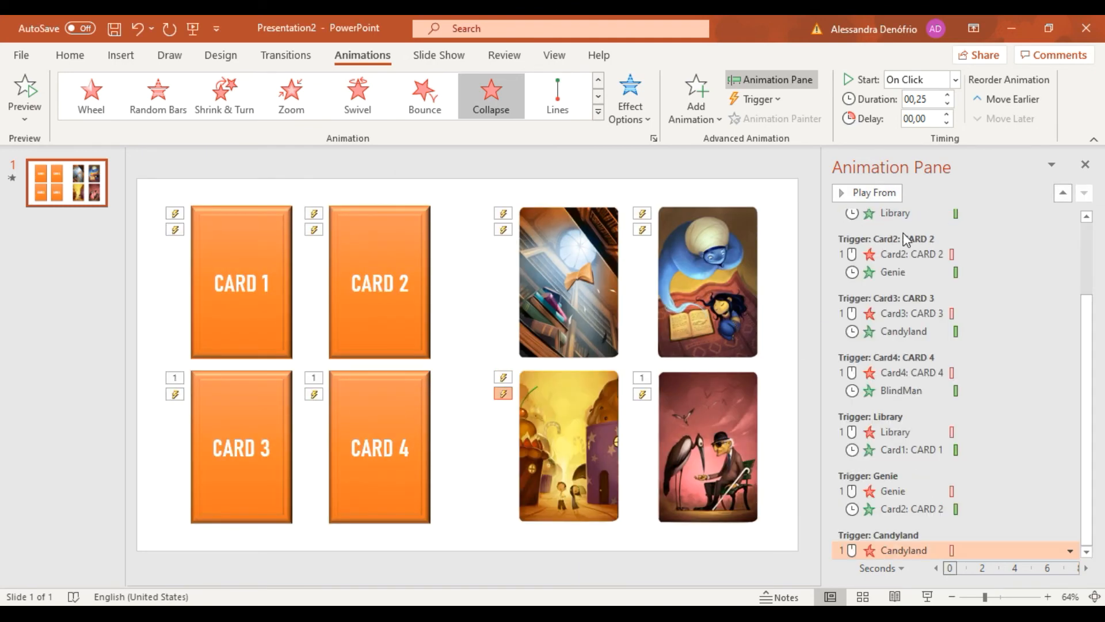
scroll(904, 232, "up", 3)
left_click_drag(912, 235, 893, 554)
Select BlindMan's Collapse exit animation in the untriggered click sequence.
scroll(902, 368, "up", 2)
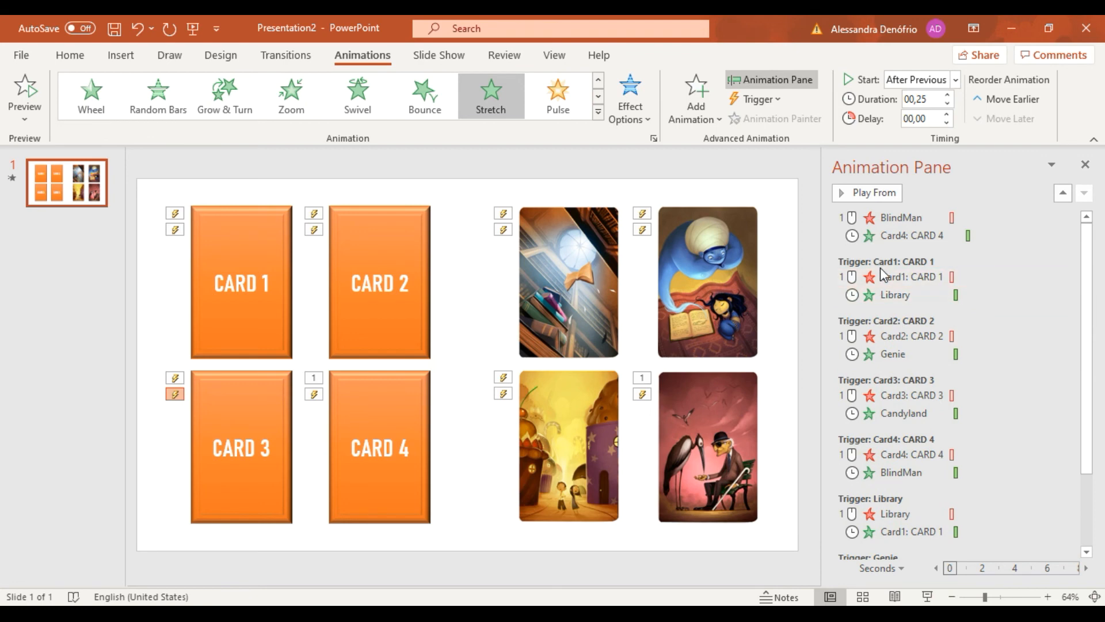
left_click(901, 217)
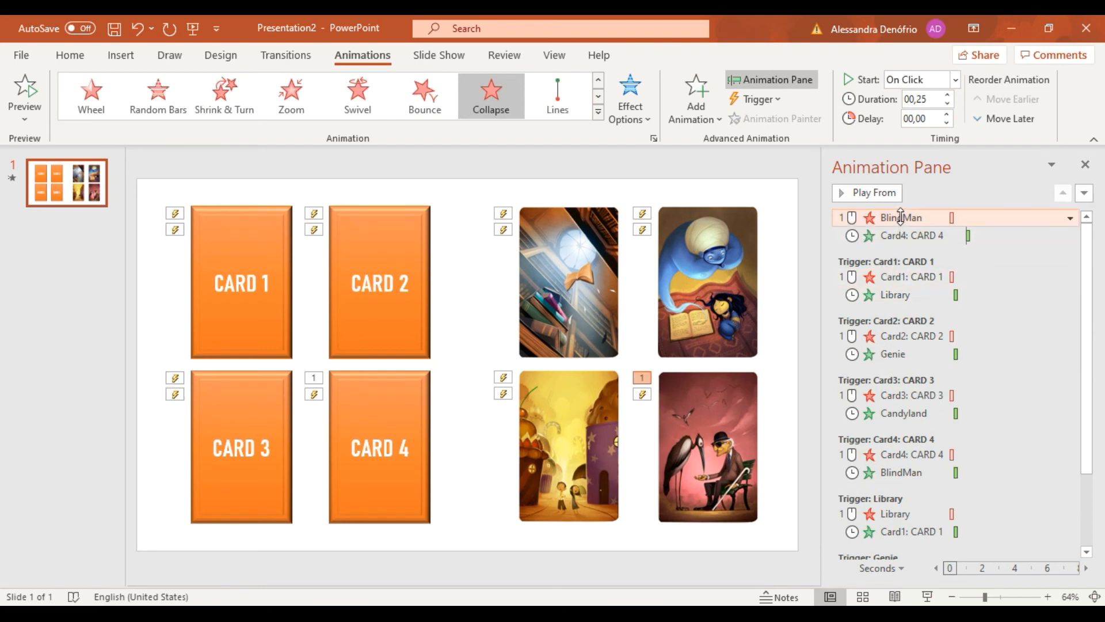